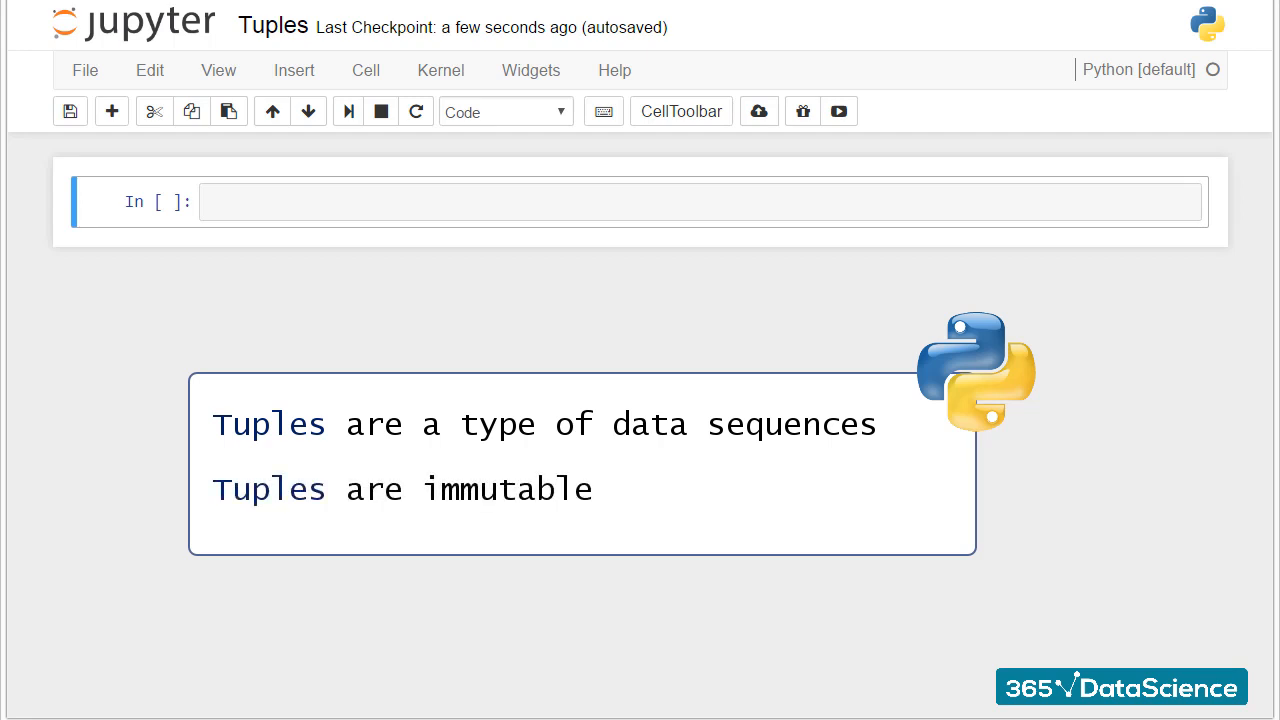
Define x = (40,41,42) in the first cell and run it to output the tuple.
key(Return)
text(x )
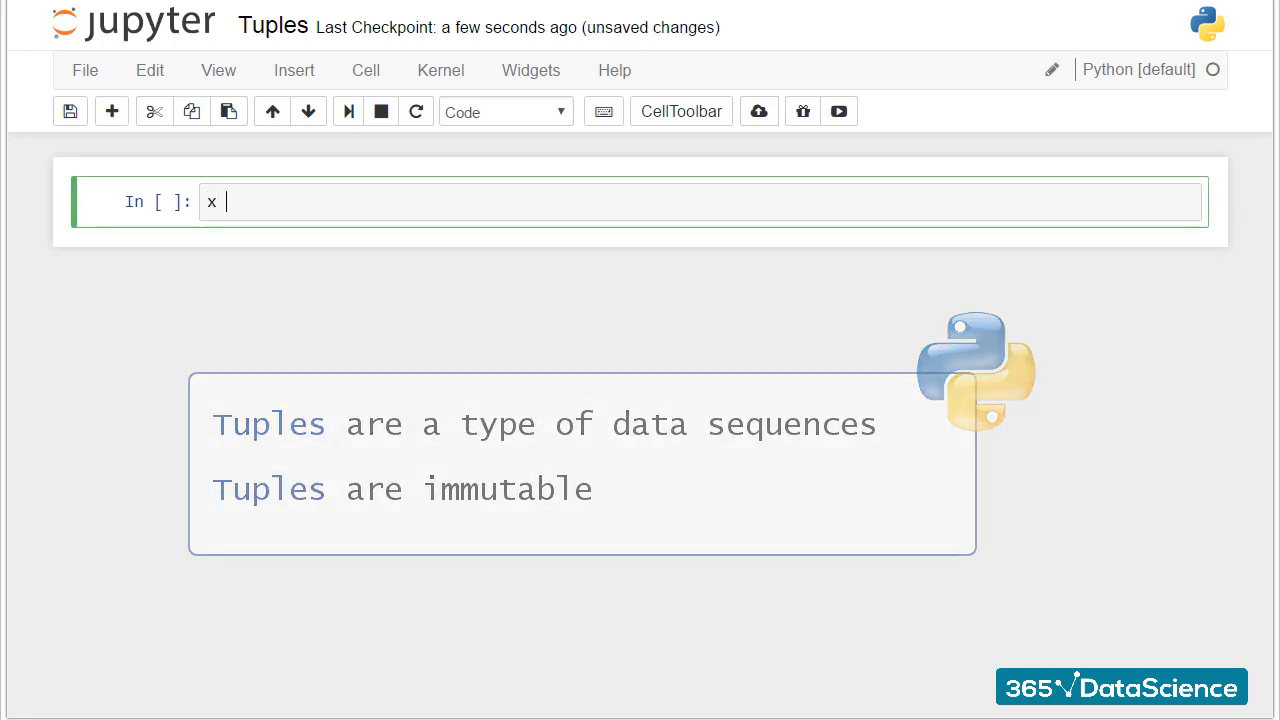
text(= (40,)
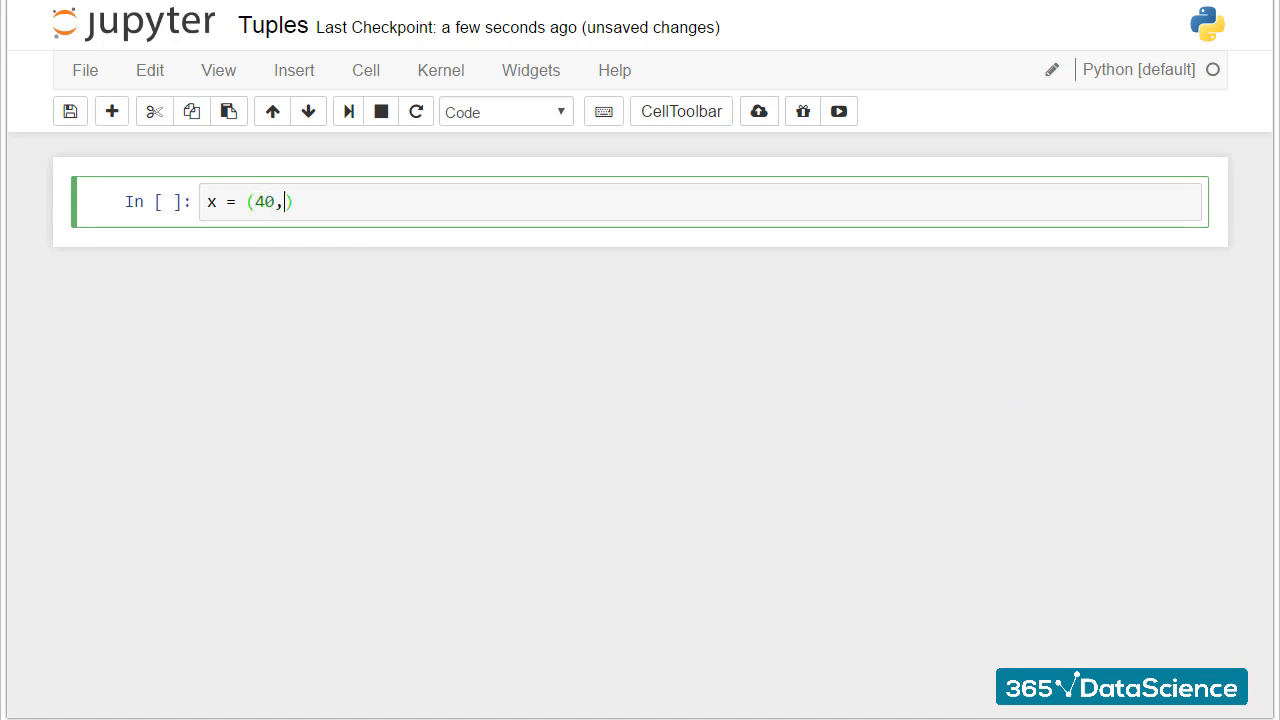
text(41,42)
key(End)
key(Return)
text(x)
key(shift+Return)
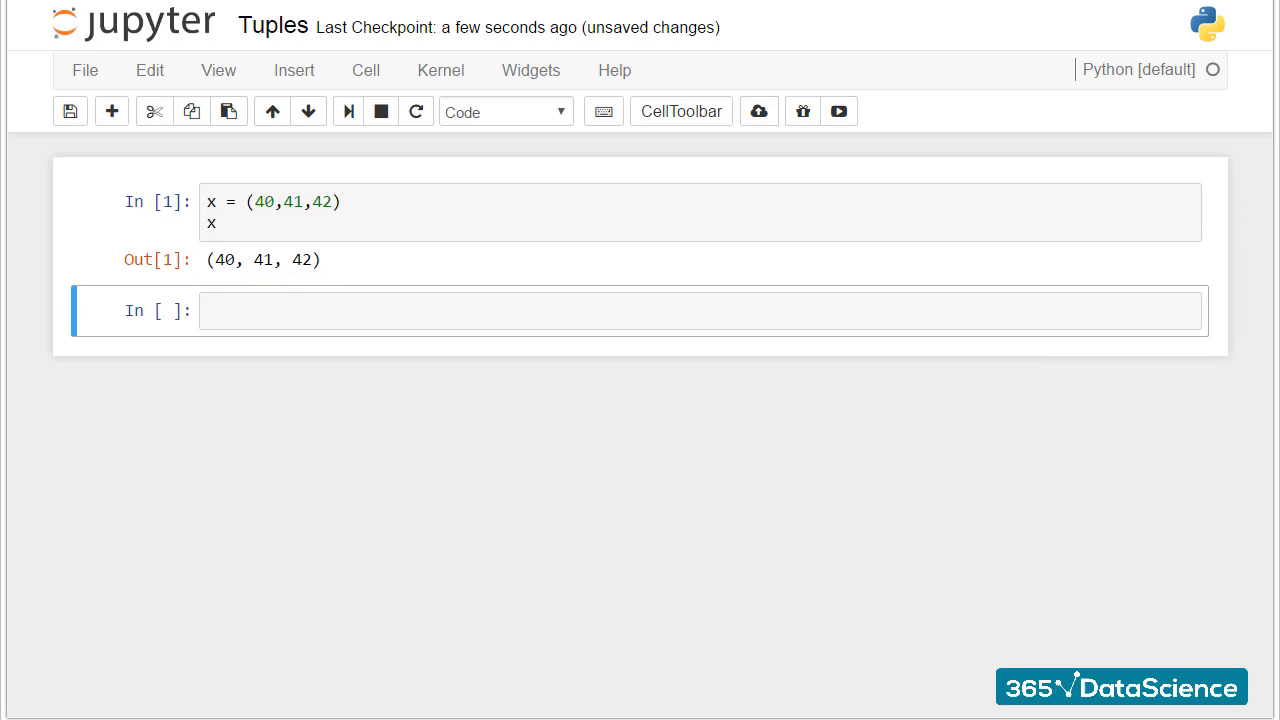
Define y = 50,51,52 without parentheses and run it to output (50, 51, 52).
key(Return)
text(y)
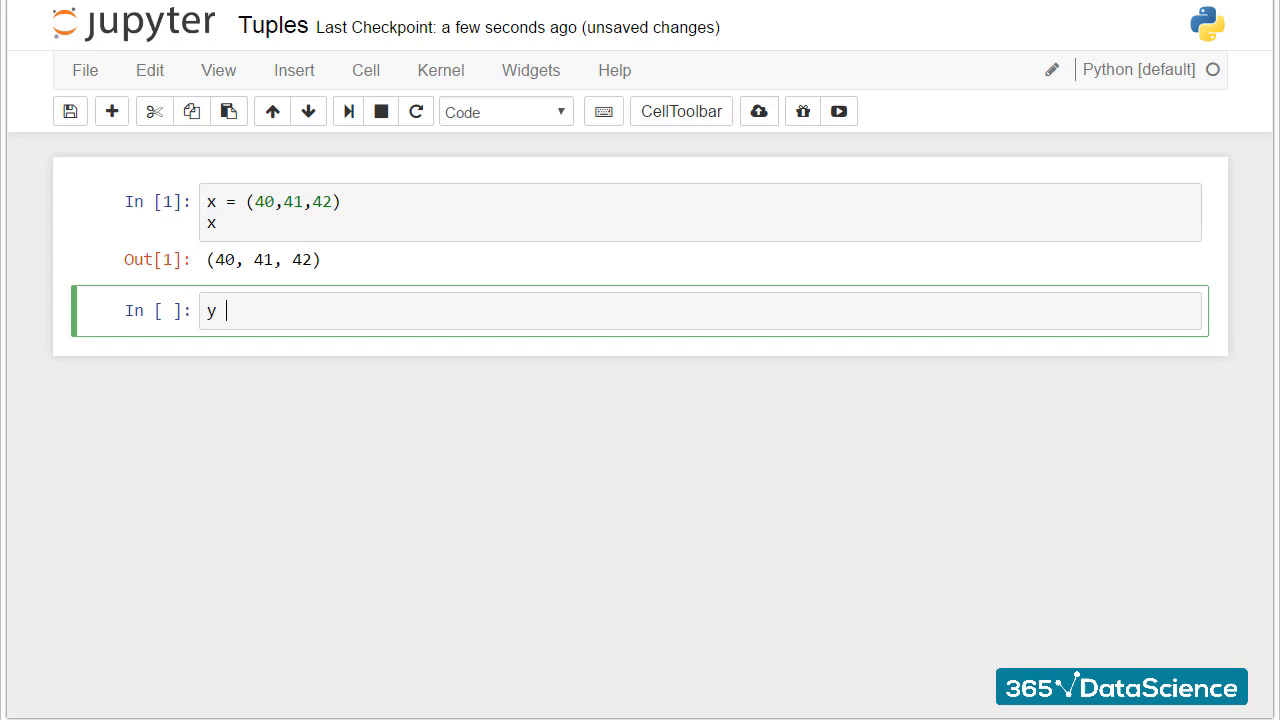
text( = 50,51,52)
key(Return)
text(y)
key(shift+Return)
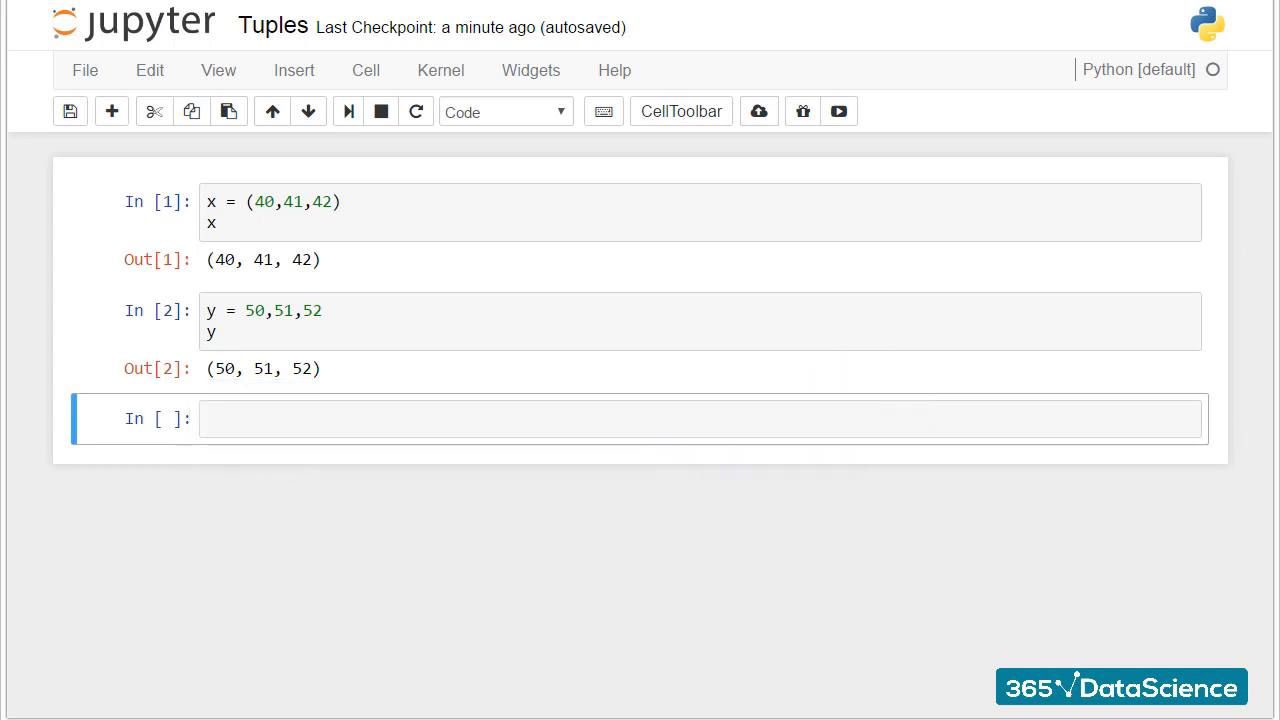
text(a,b,c)
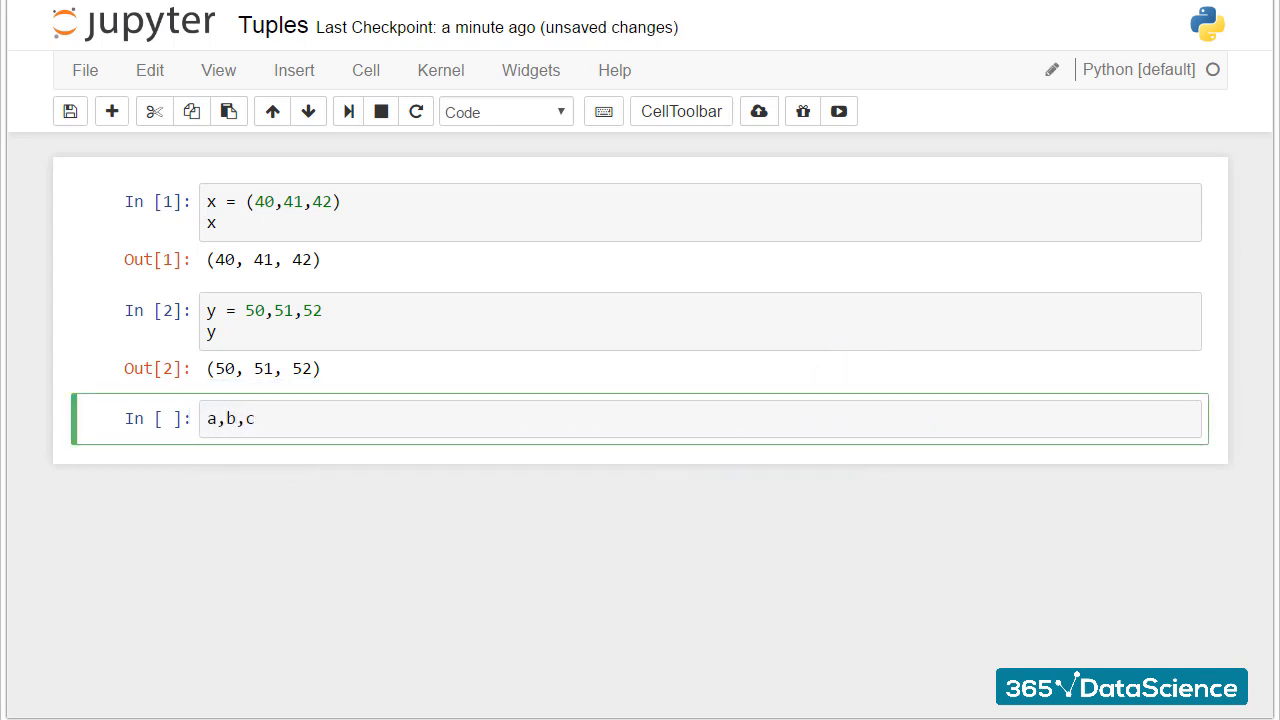
text( = 1,4,6)
Unpack a,b,c = 1,4,6 and run the cell to display c as 6.
key(Return)
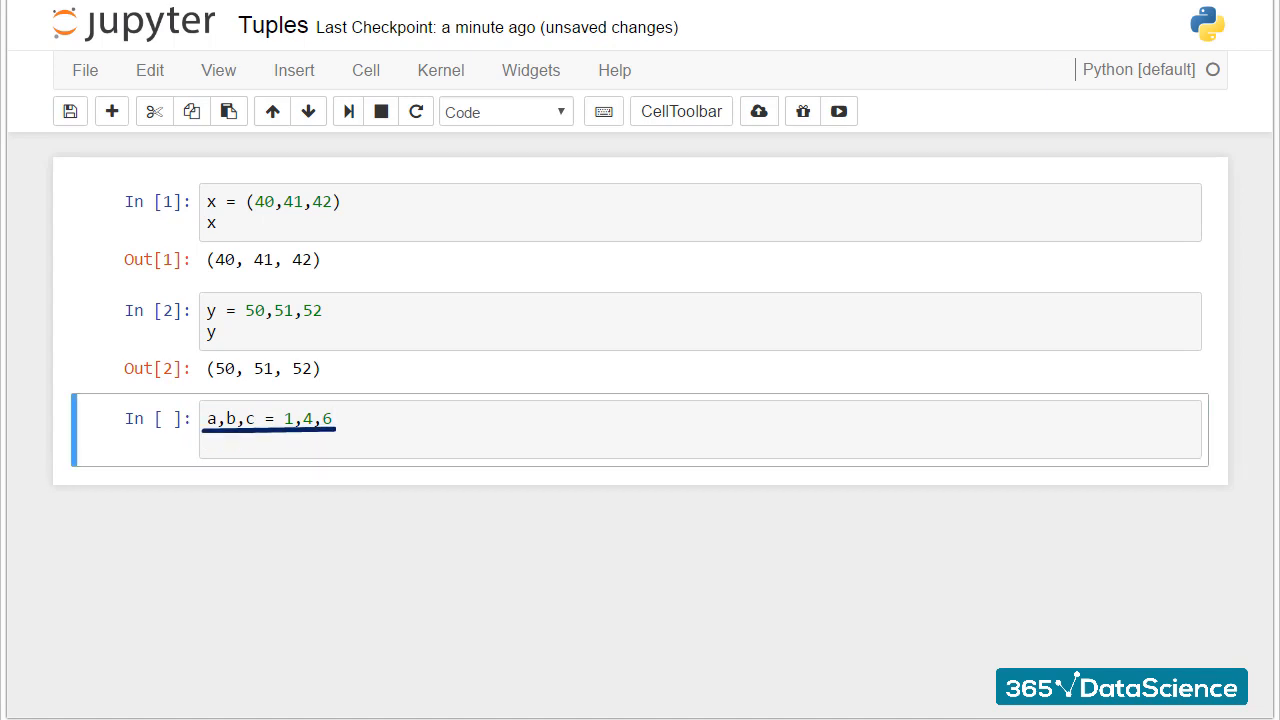
click(300, 440)
text(c)
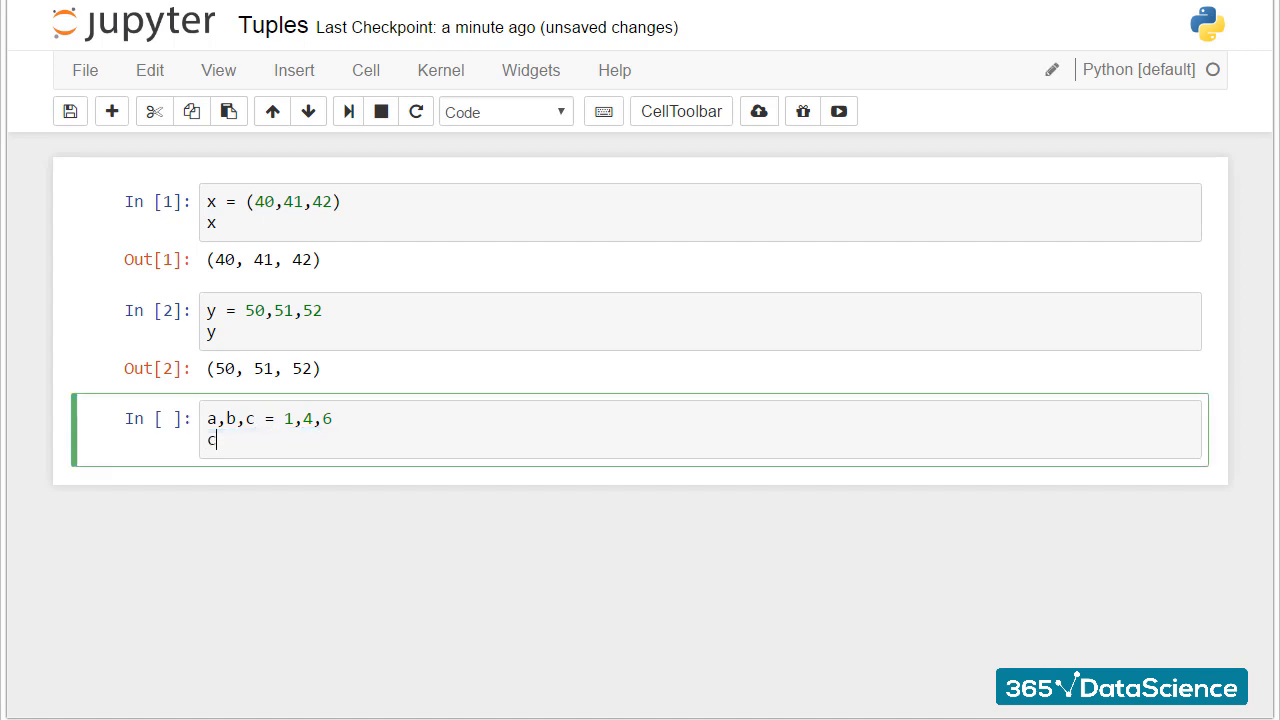
key(shift+Return)
key(Escape)
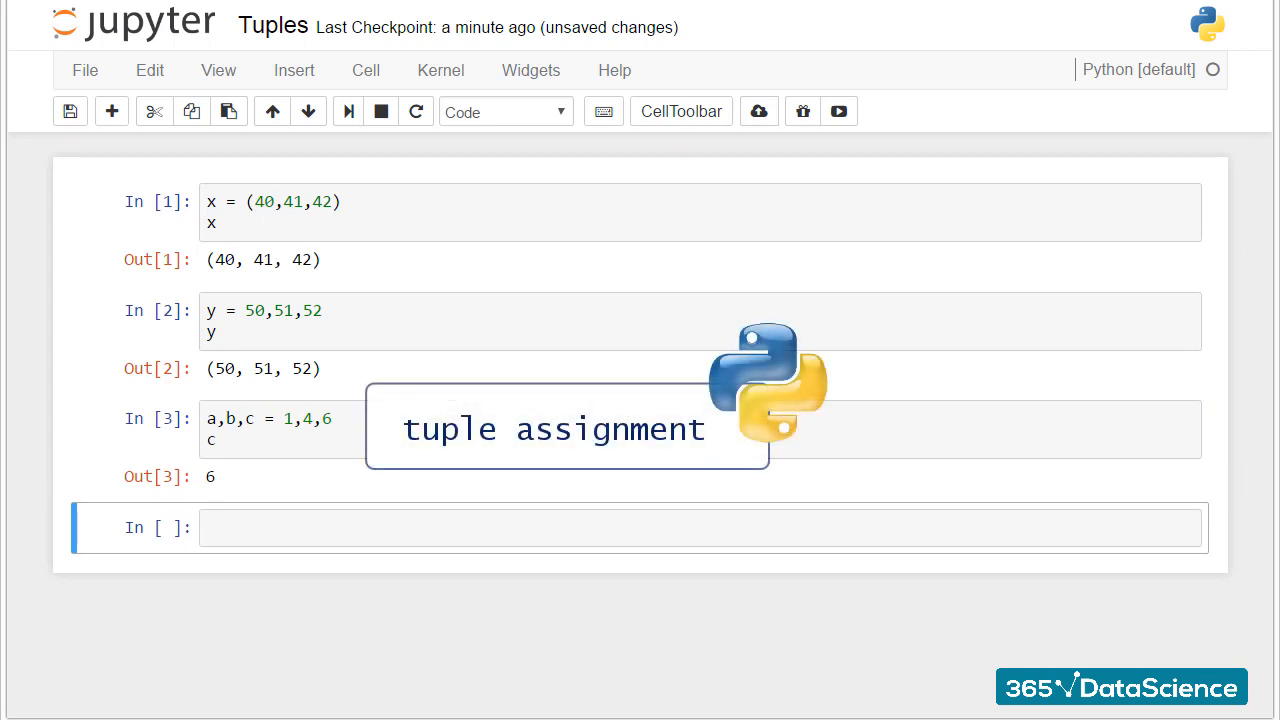
key(Return)
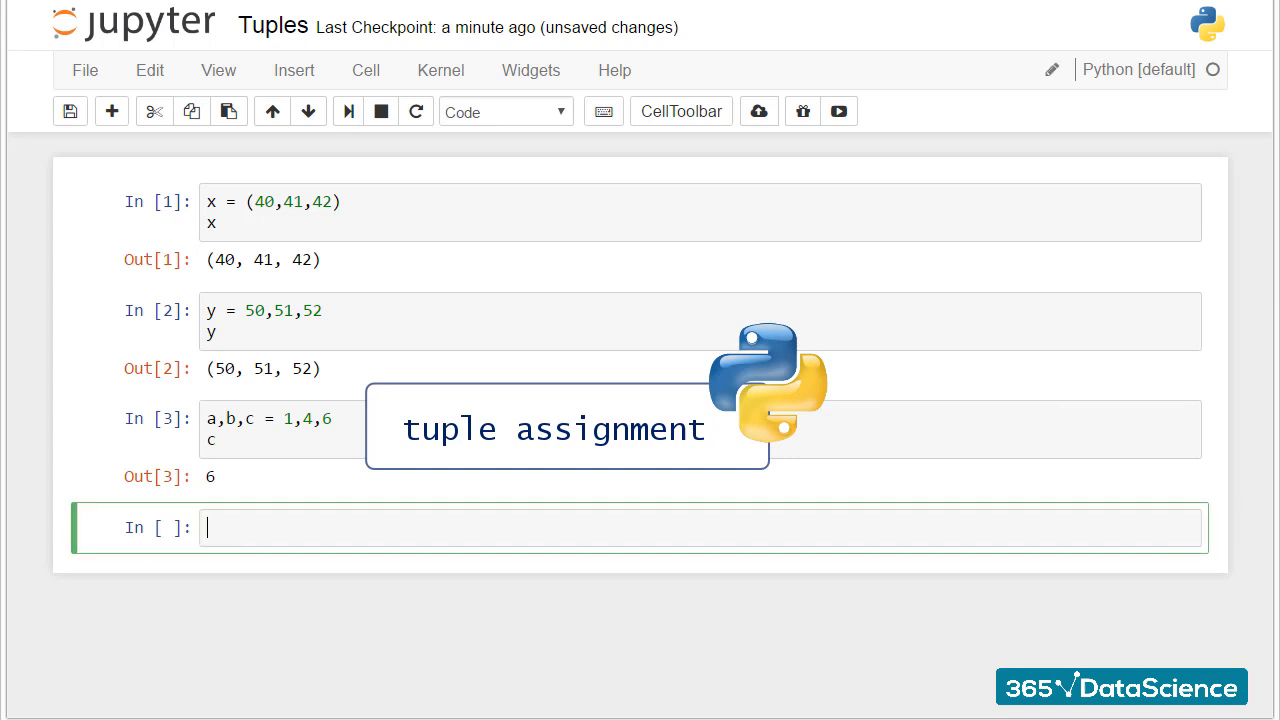
text(x[)
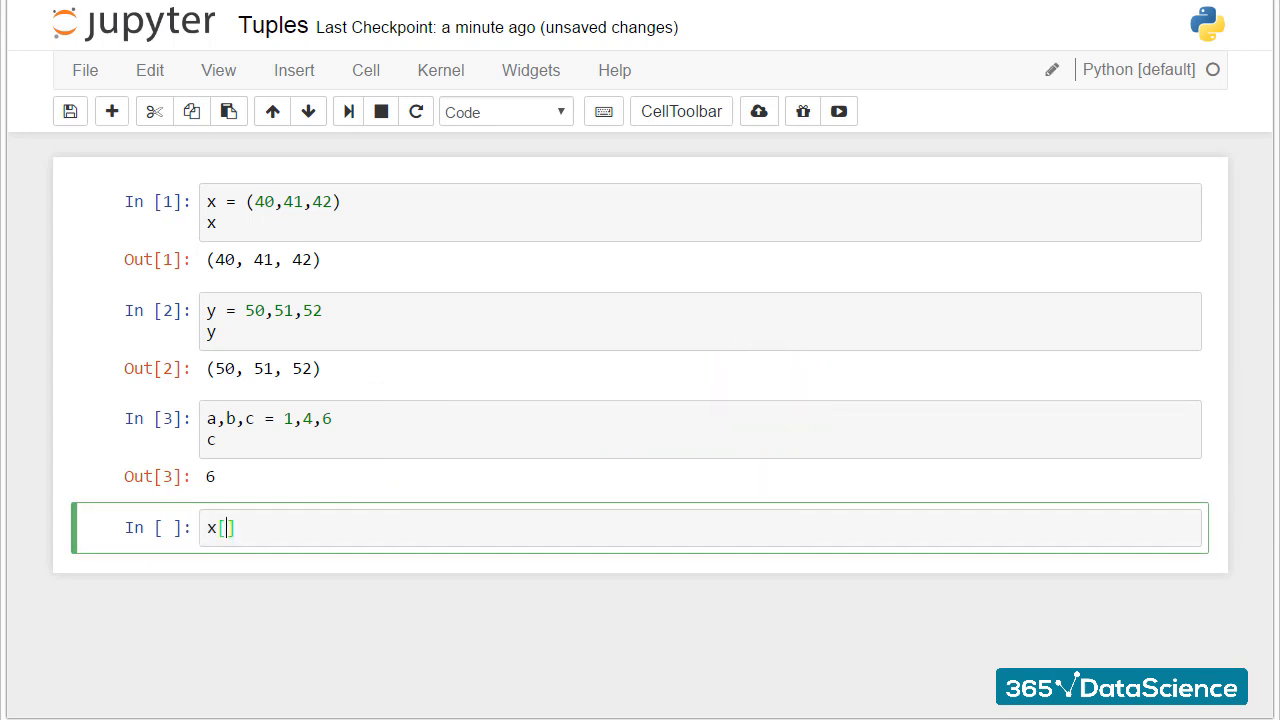
text(0)
Run x[0] to output the first element, 40.
key(shift+Return)
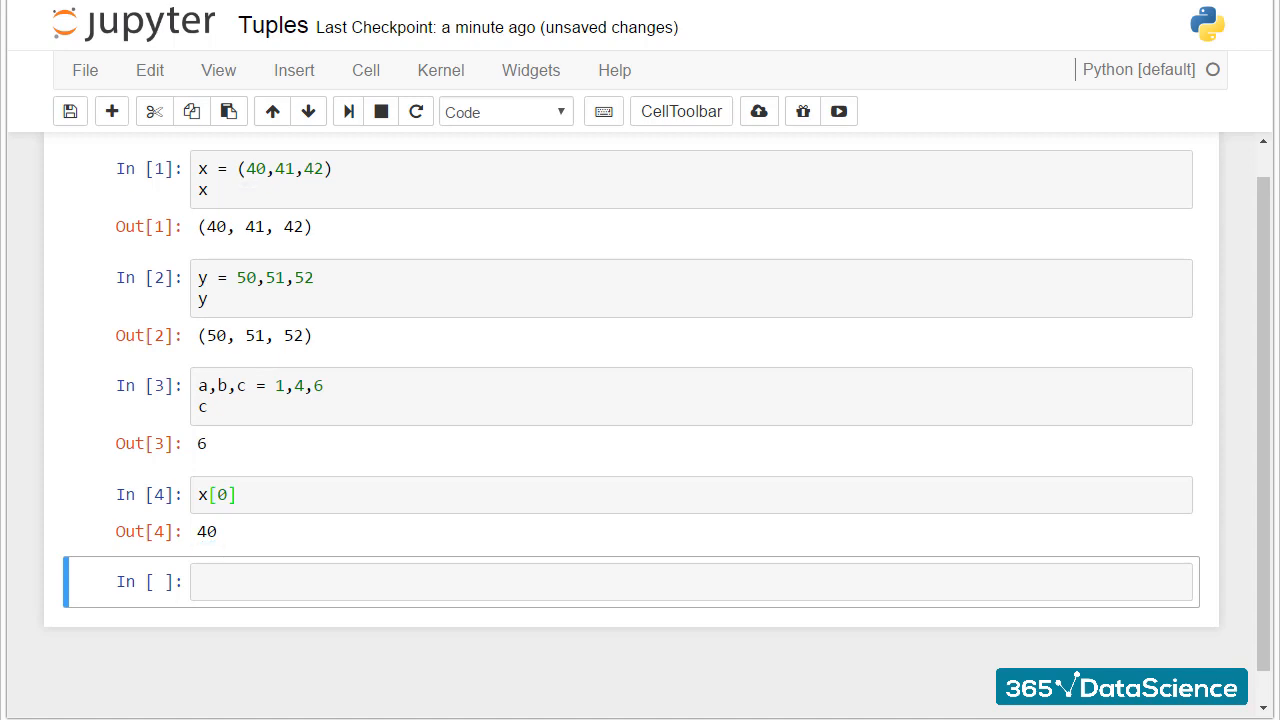
key(Return)
text(Li)
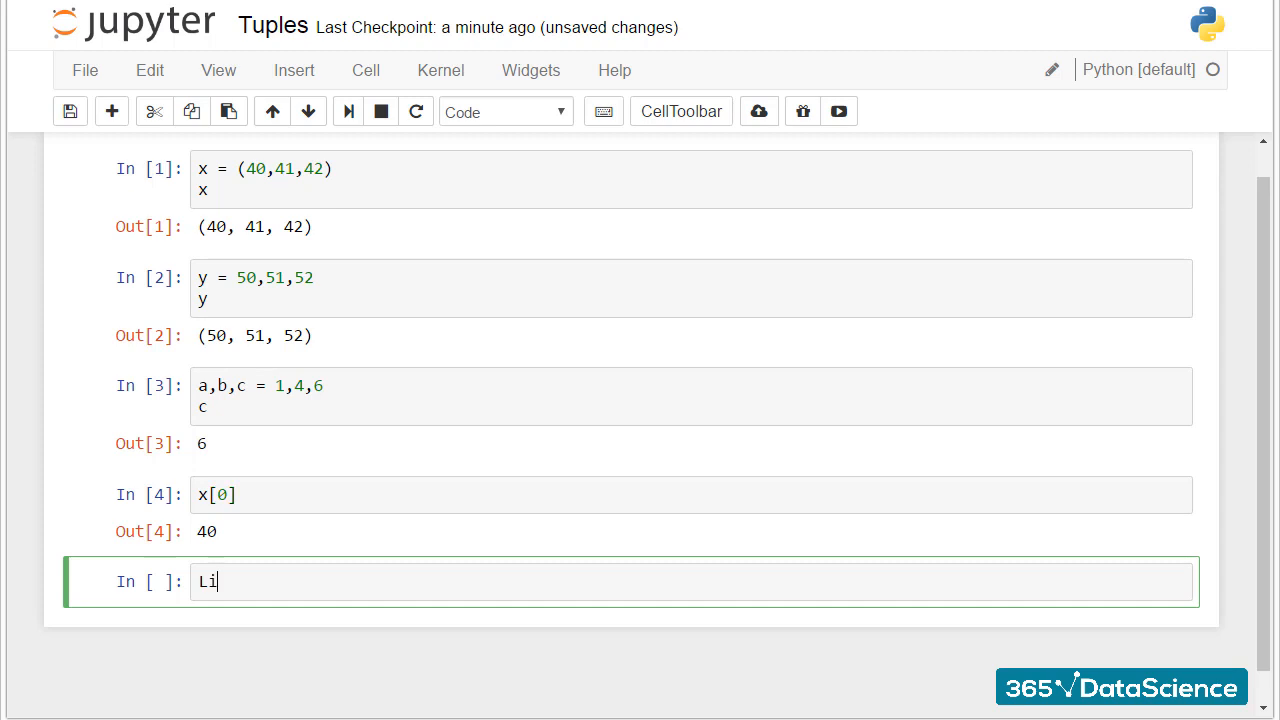
text(st = [x,)
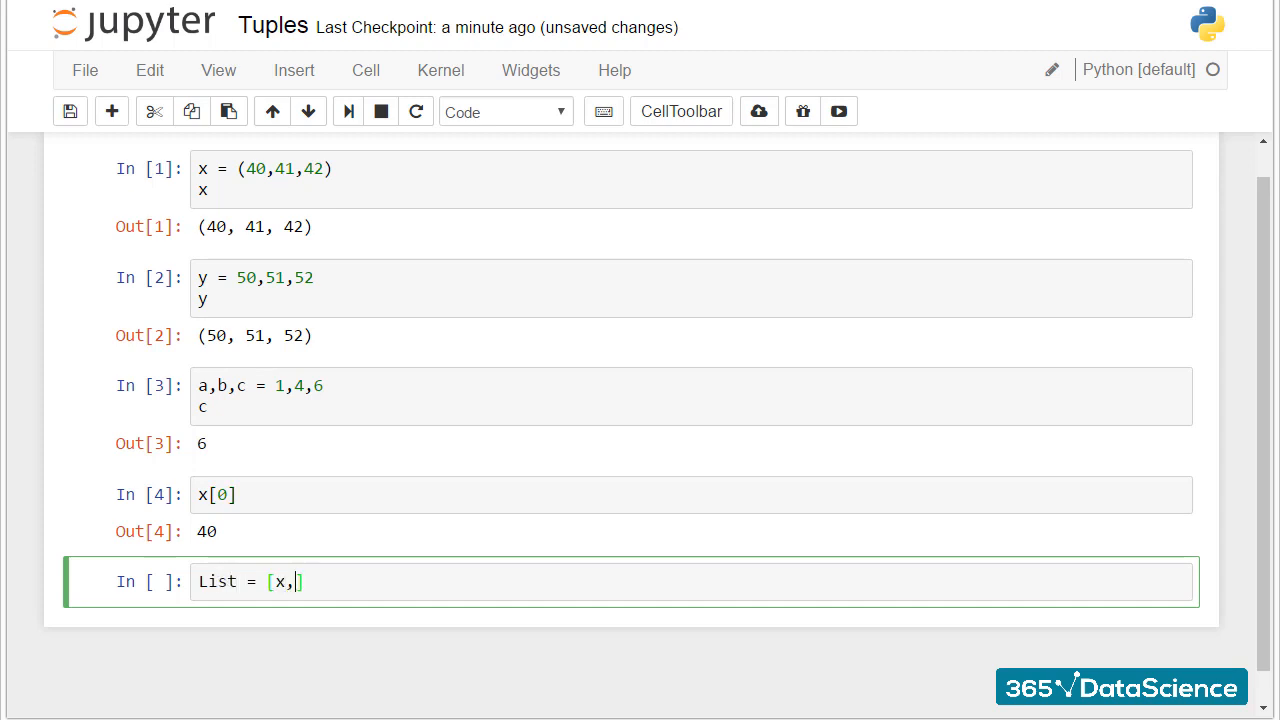
text(y)
Define List = [x,y] and run it to output [(40, 41, 42), (50, 51, 52)].
key(Return)
text(Li)
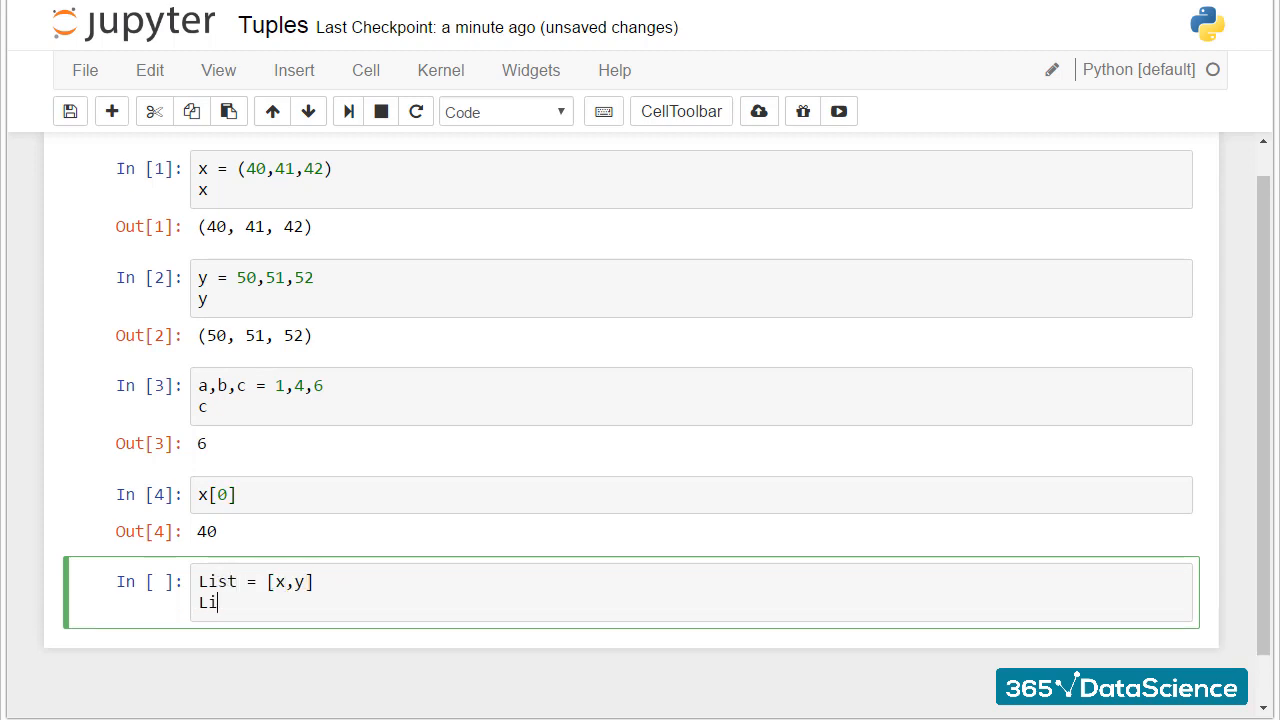
text(st)
key(shift+Return)
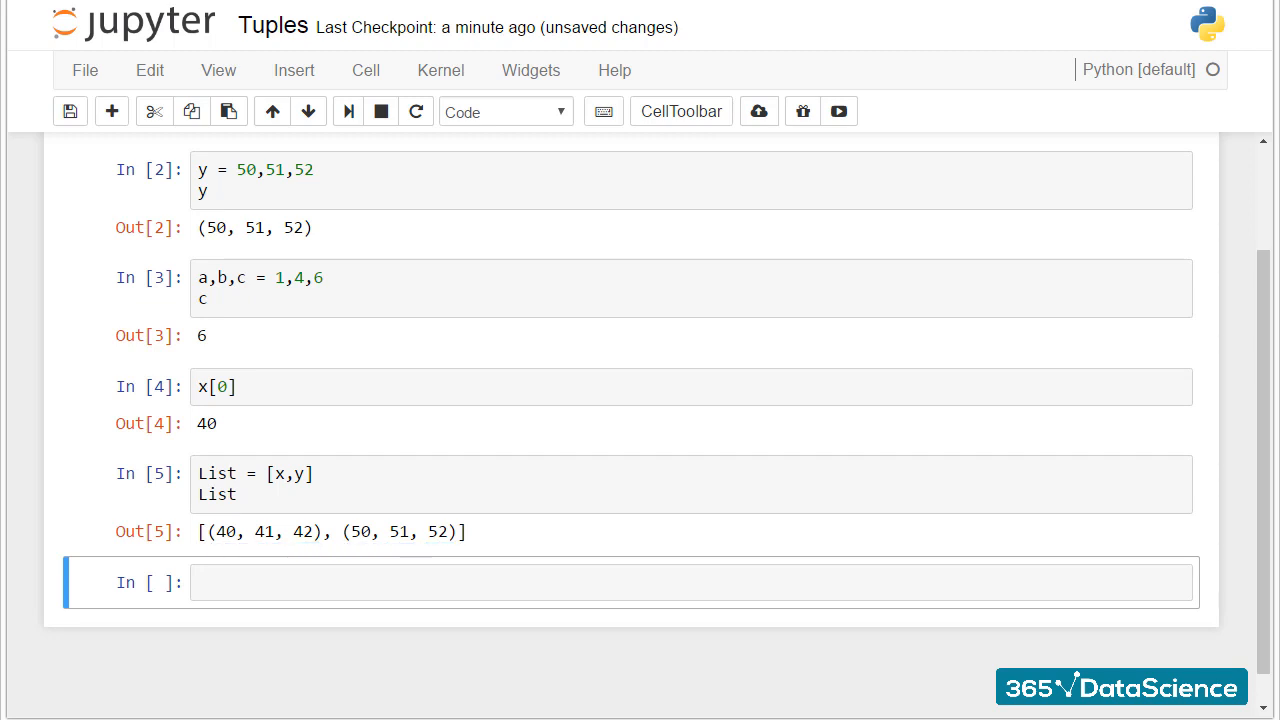
Unpack "30,17".split(',') into age and years_of_school and print 30 and 17.
key(Return)
text(())
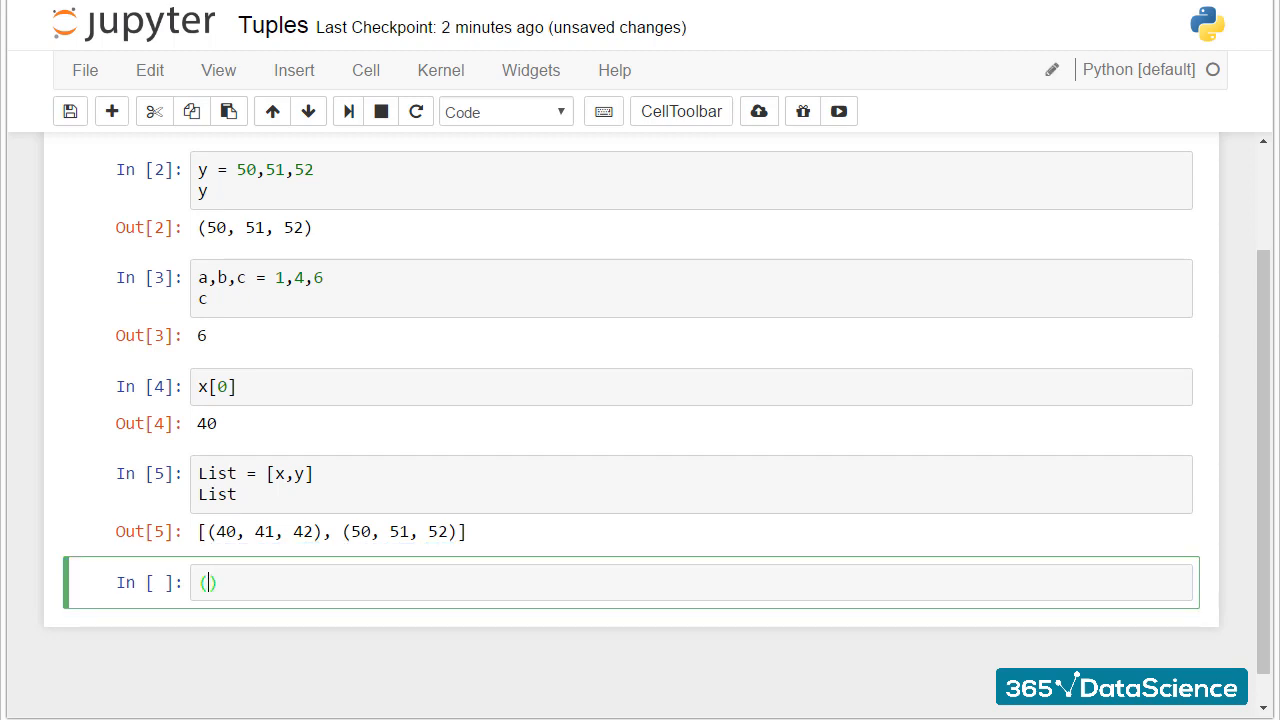
text(age, y)
text(ears_of_)
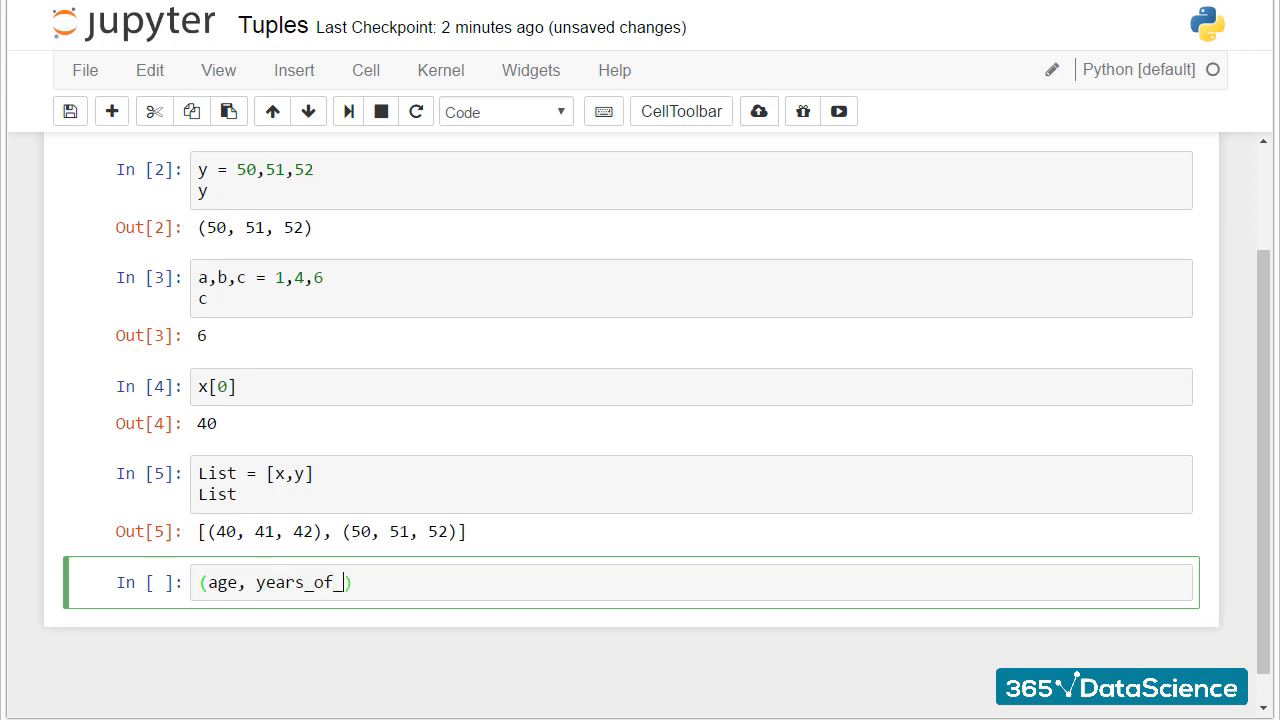
text(school)
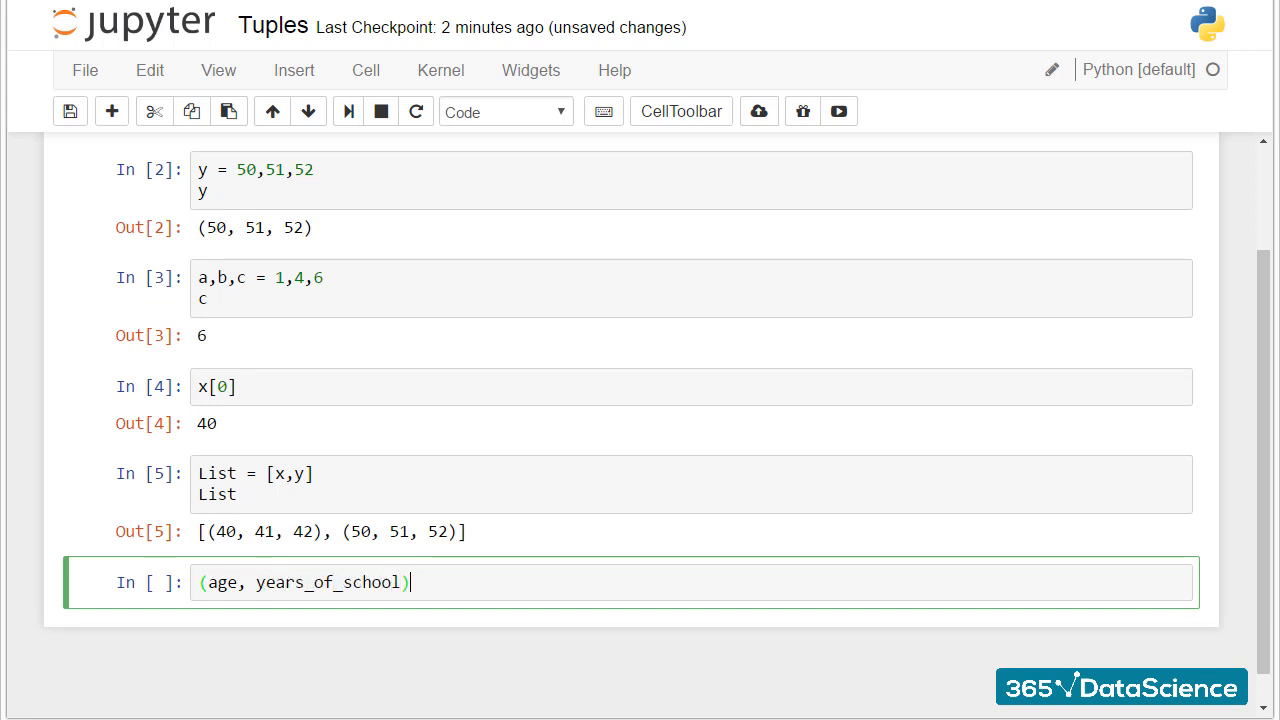
text( = ")
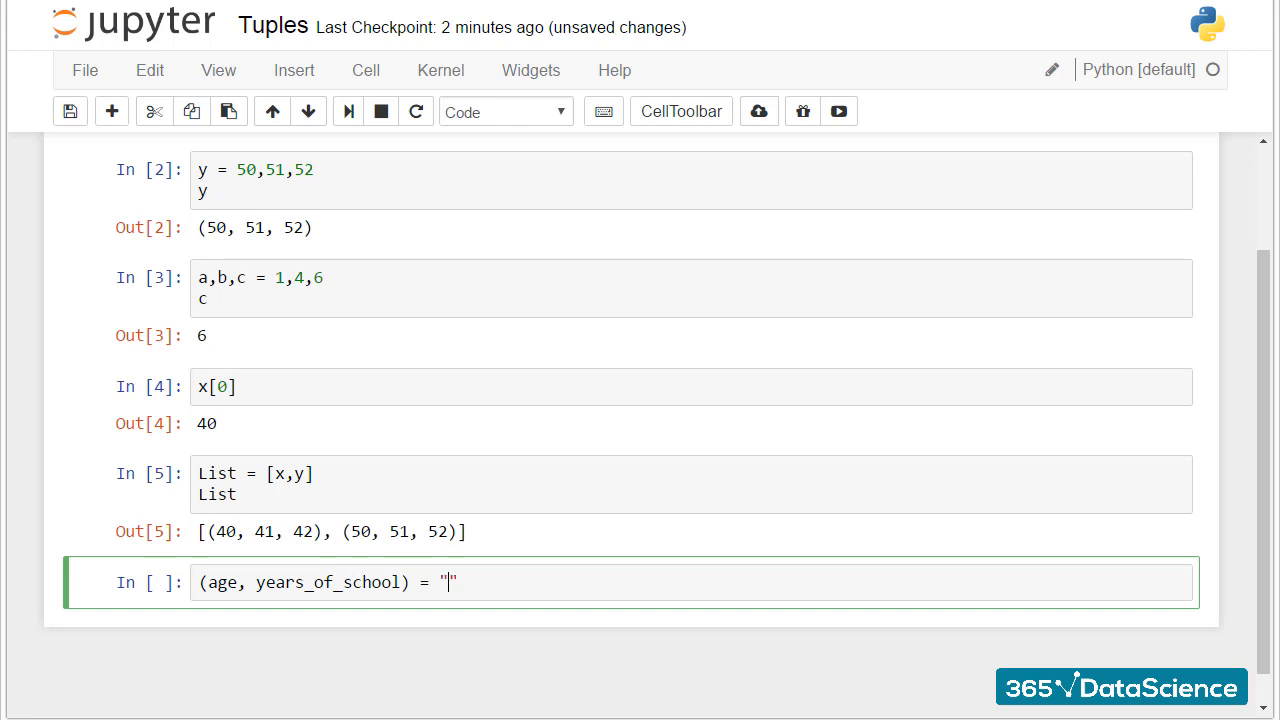
text(30,17)
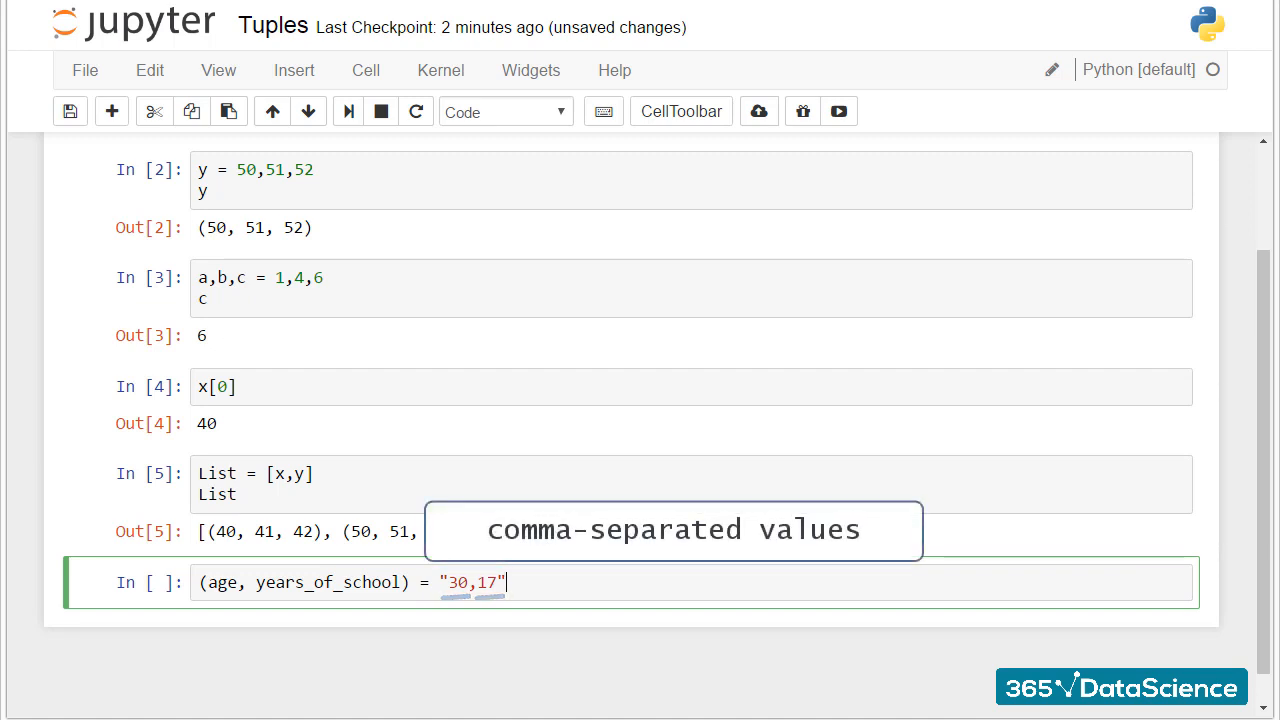
text(.split()
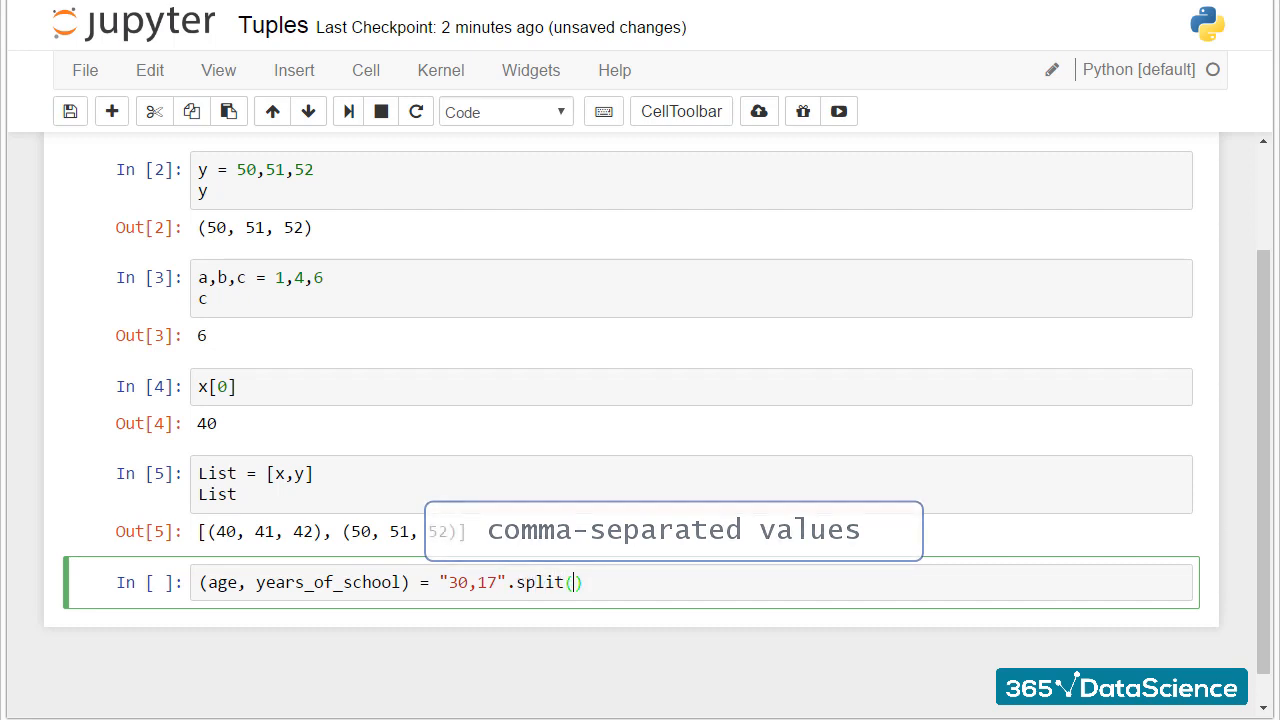
text(',)
key(End)
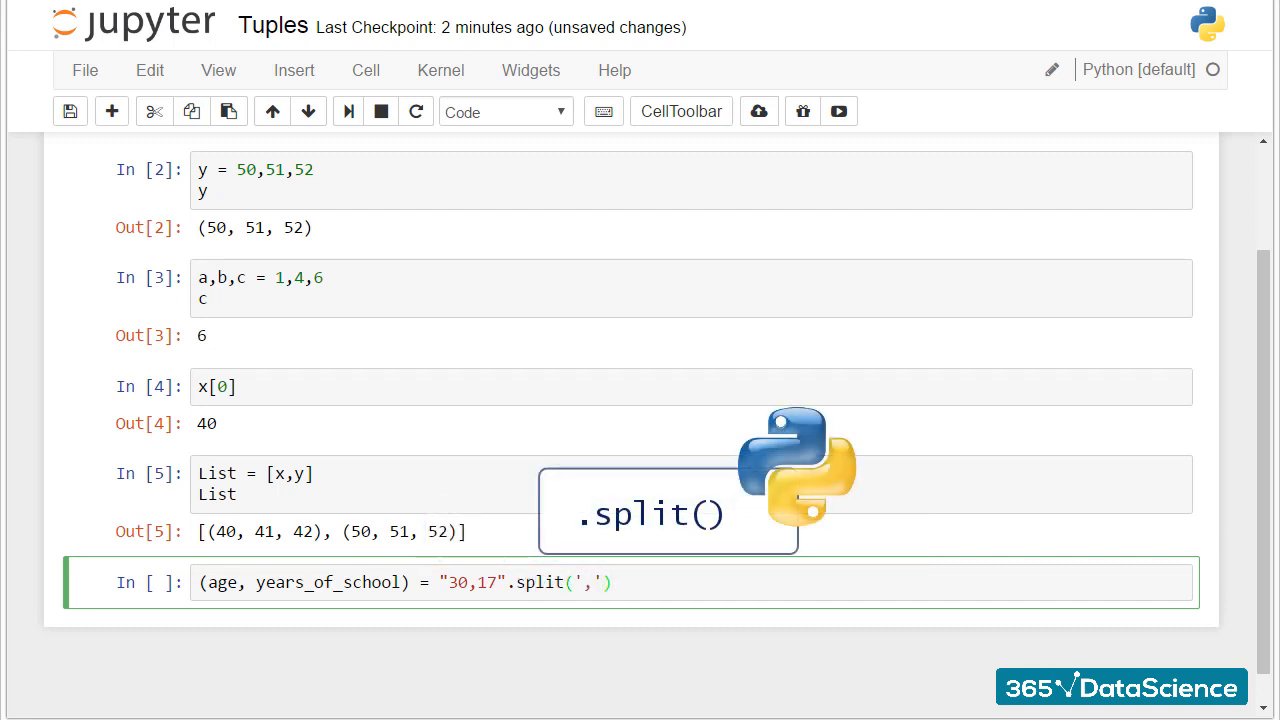
key(Return)
text(p)
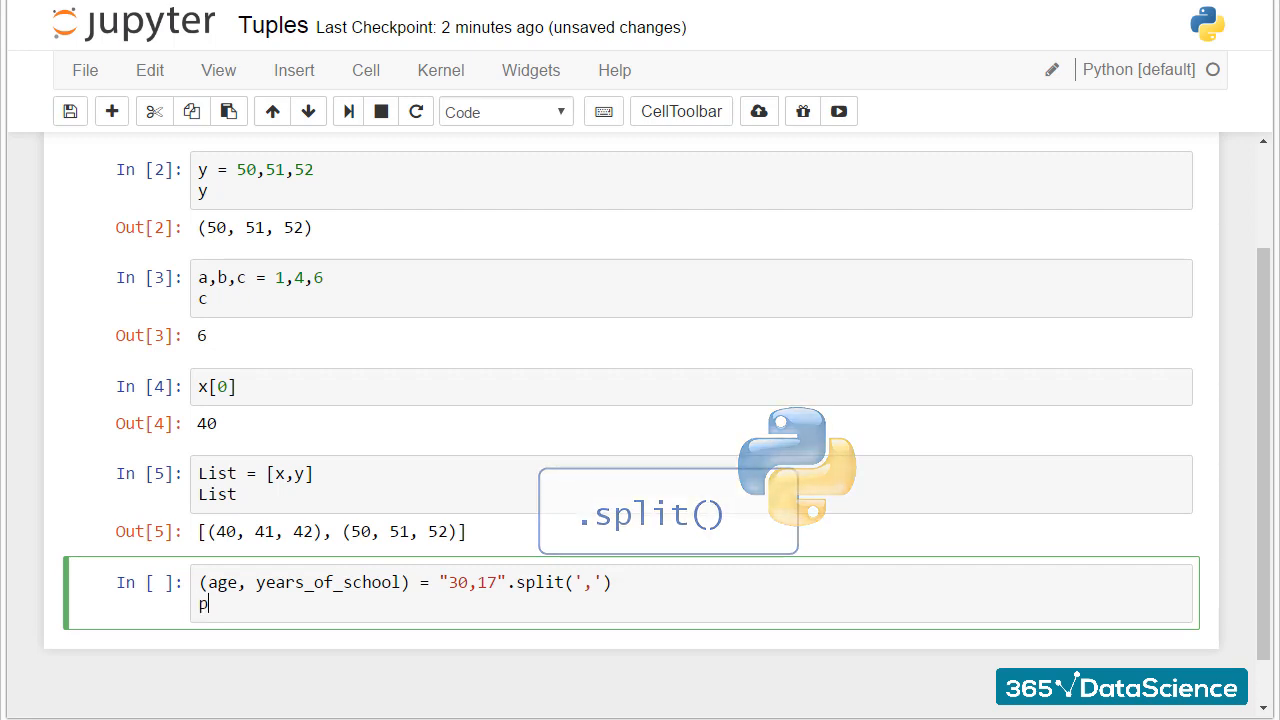
text(rint age)
key(Return)
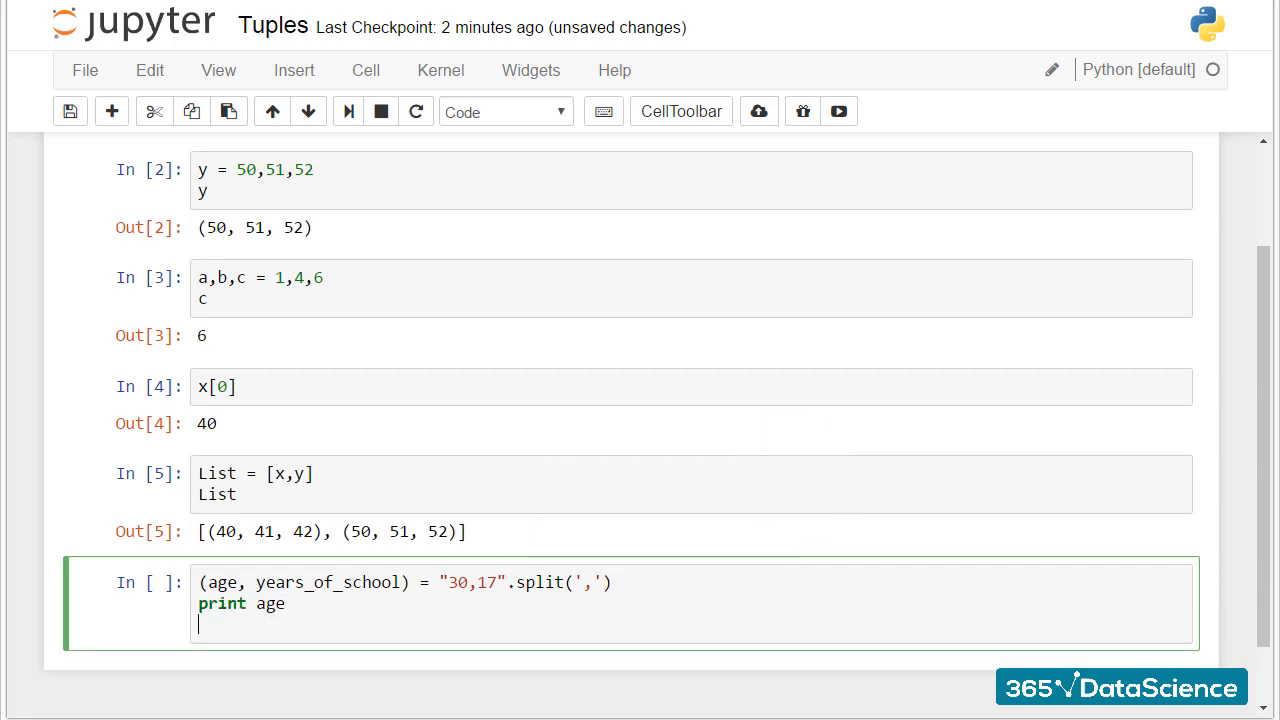
text(print ye)
text(ars_of_scho)
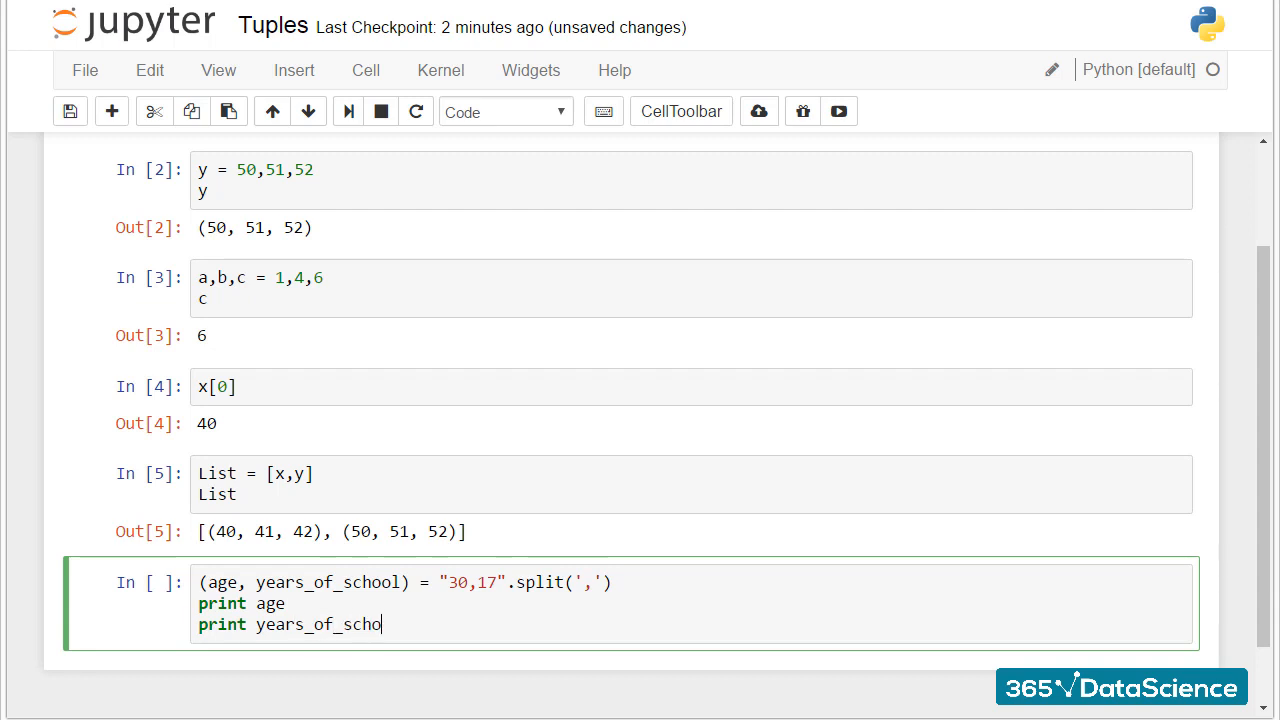
text(ol)
key(shift+Return)
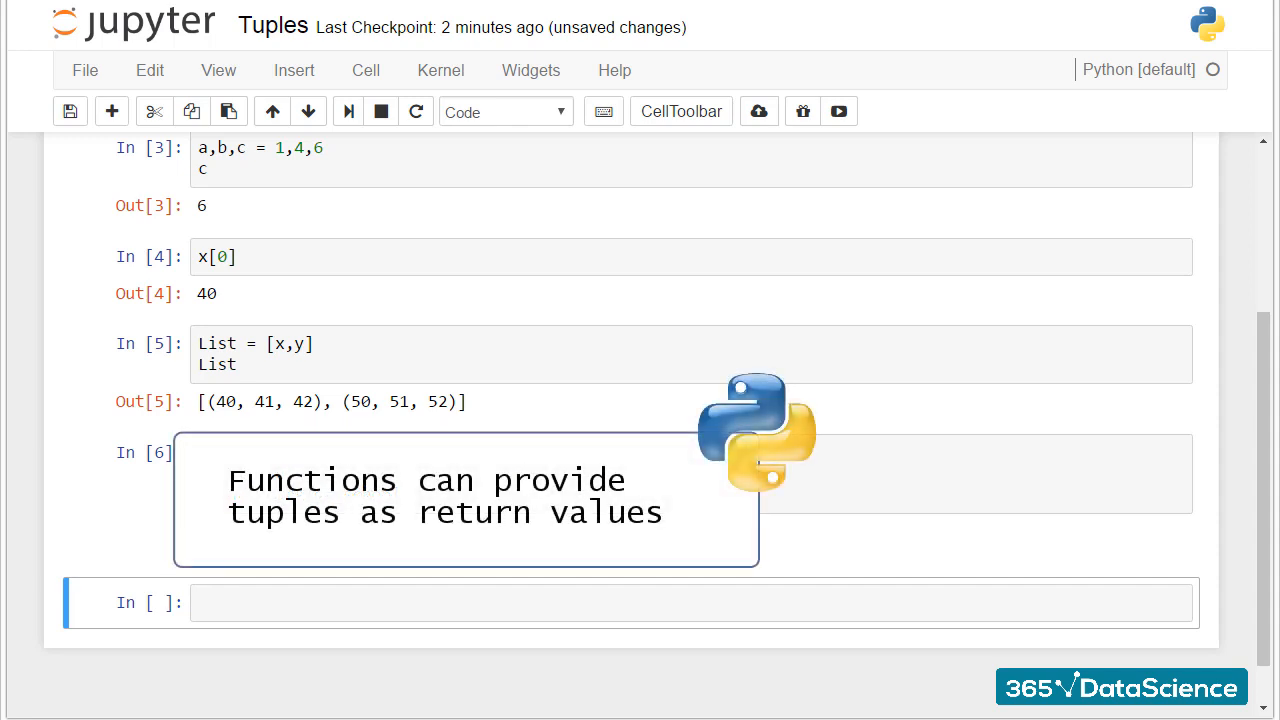
Write def square_info(x): with body lines A = x ** 2 and P = 4 * x.
key(Return)
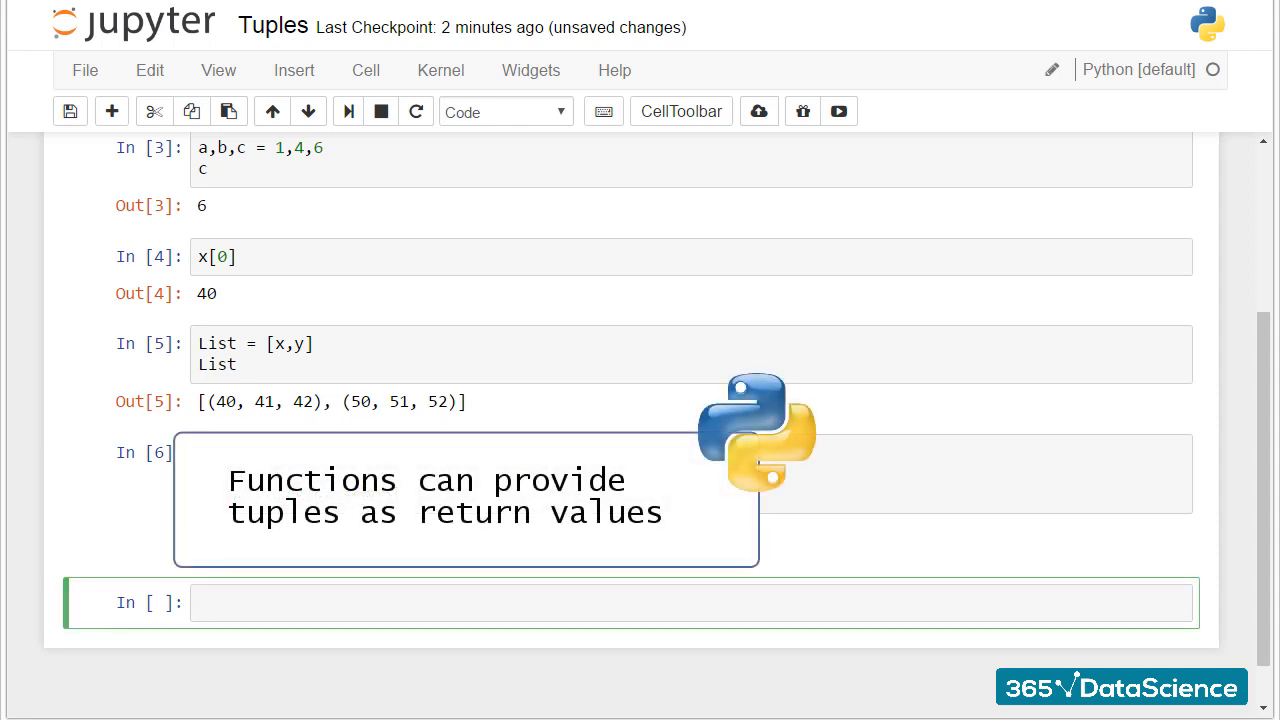
text(def square)
text(_info()
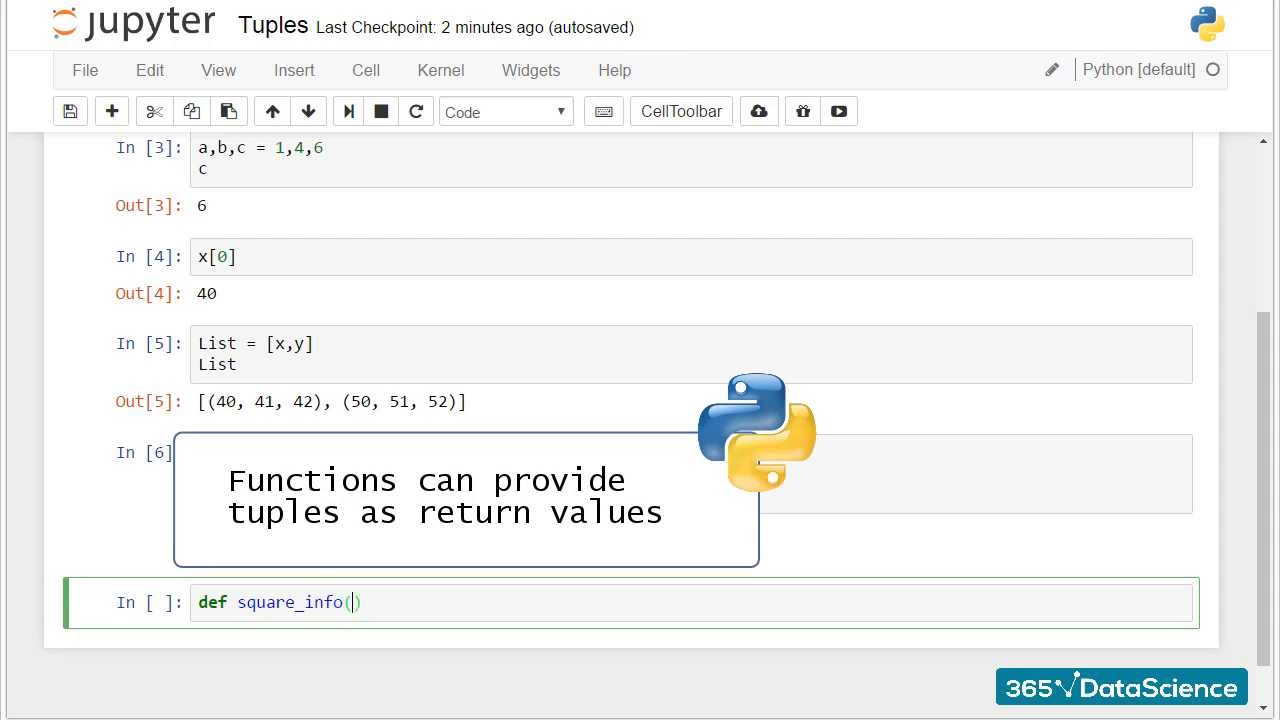
text(x):)
key(Return)
text(A)
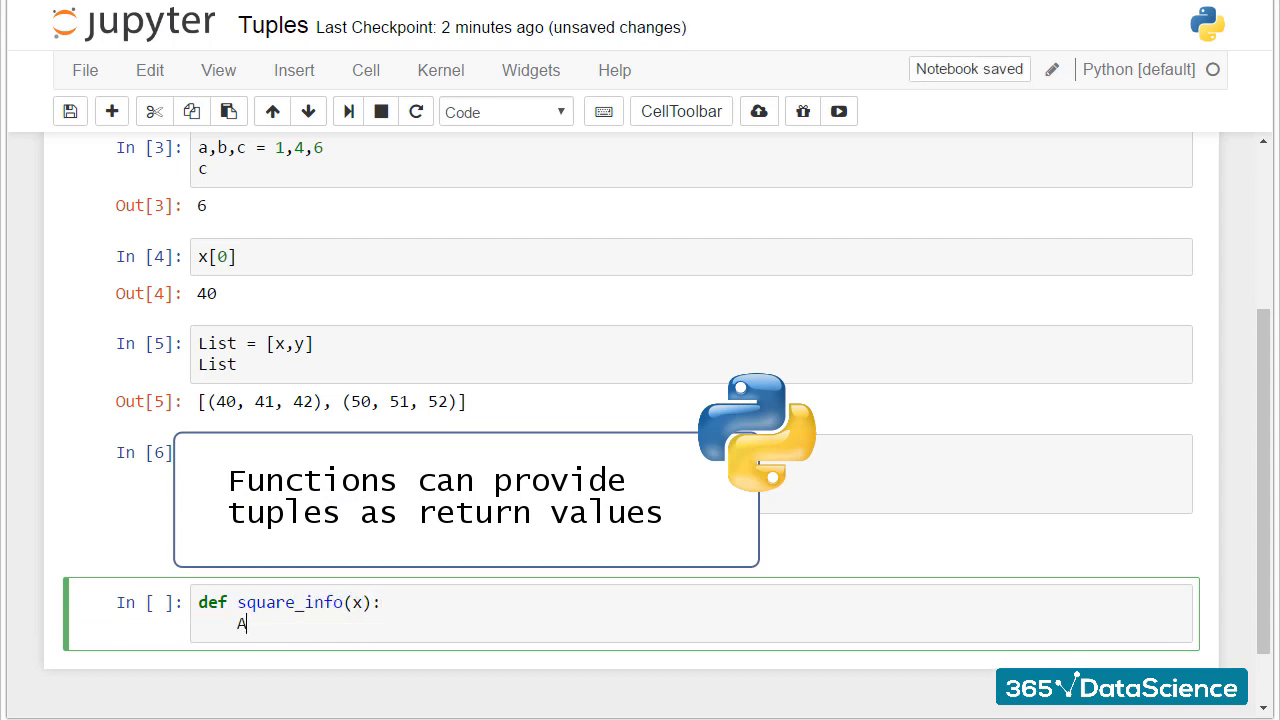
text( = x ** )
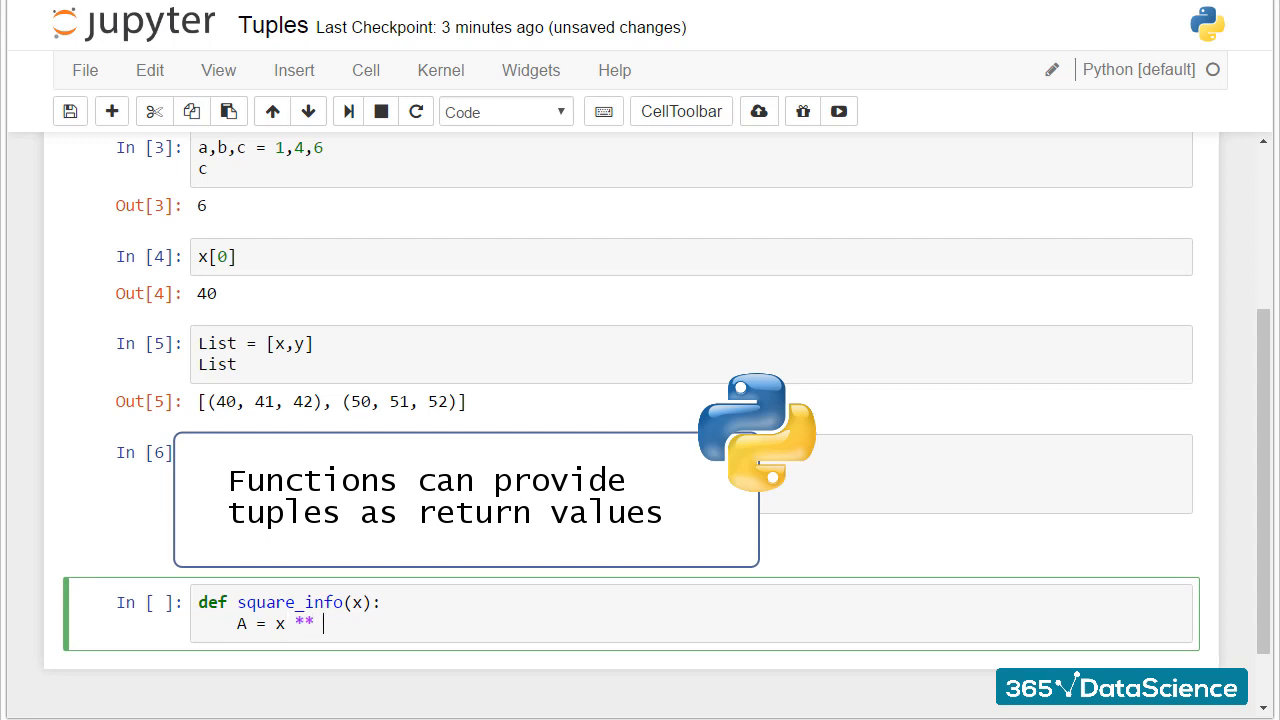
text(2)
key(Return)
text(P)
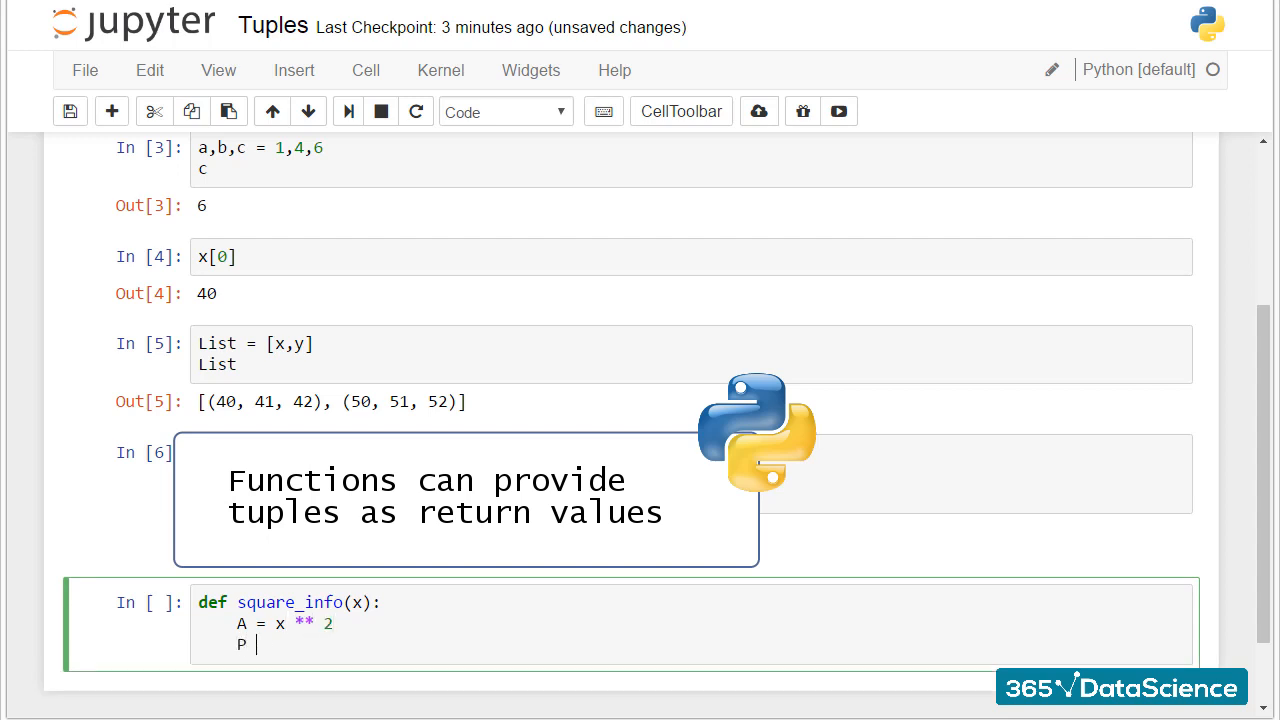
text( = 4 *)
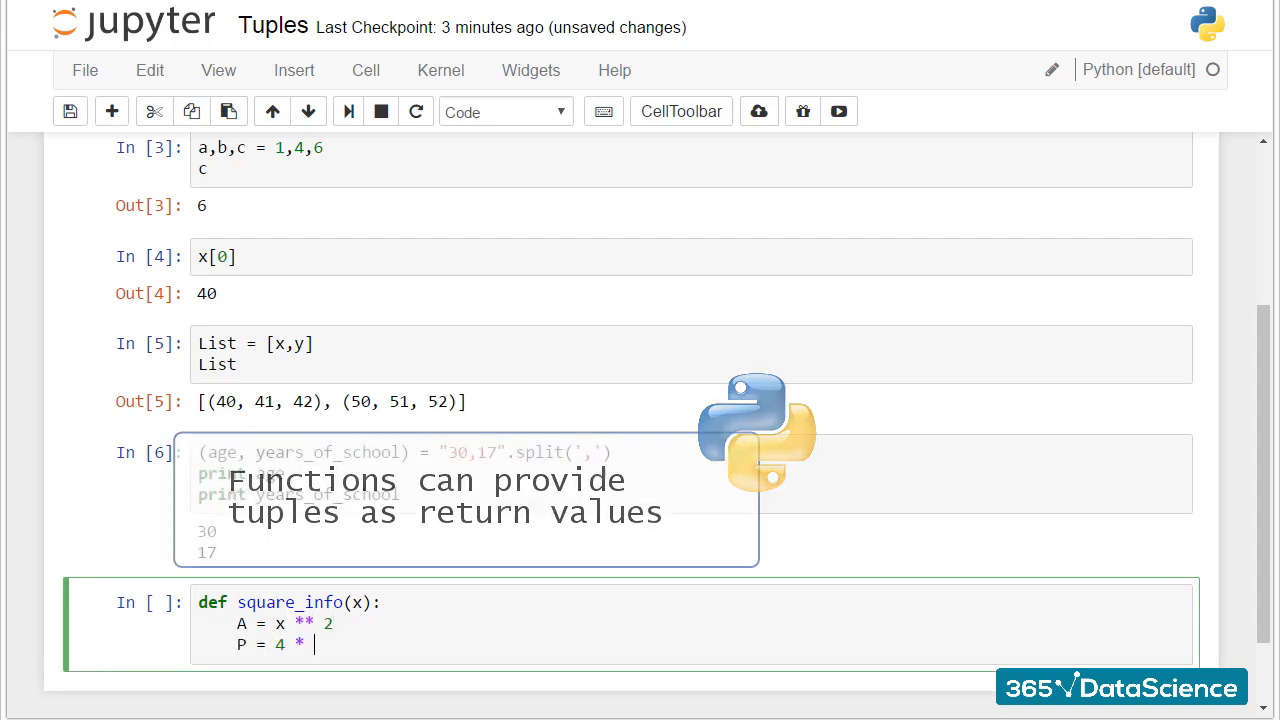
text( x)
key(Return)
text(pr)
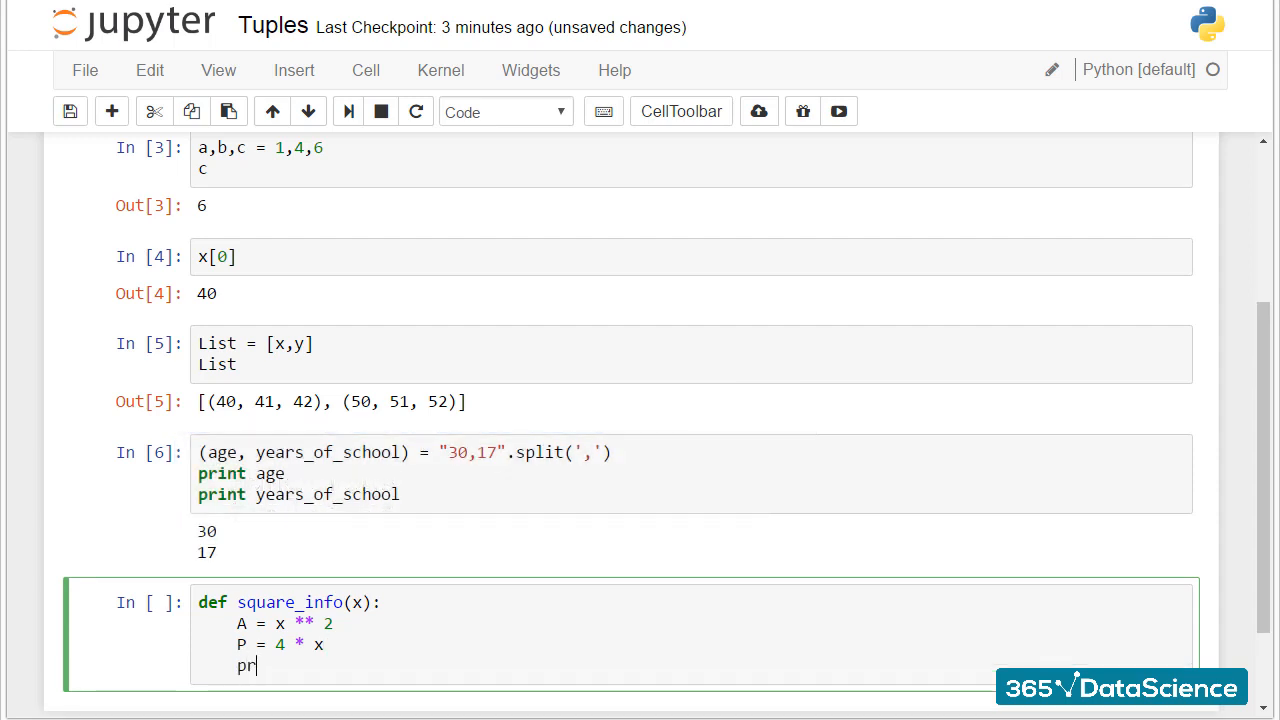
text(int"Area a)
text(n)
Add the Area and Perimeter print label and the return A,P line.
key(BackSpace)
key(BackSpace)
key(BackSpace)
text(and Peri)
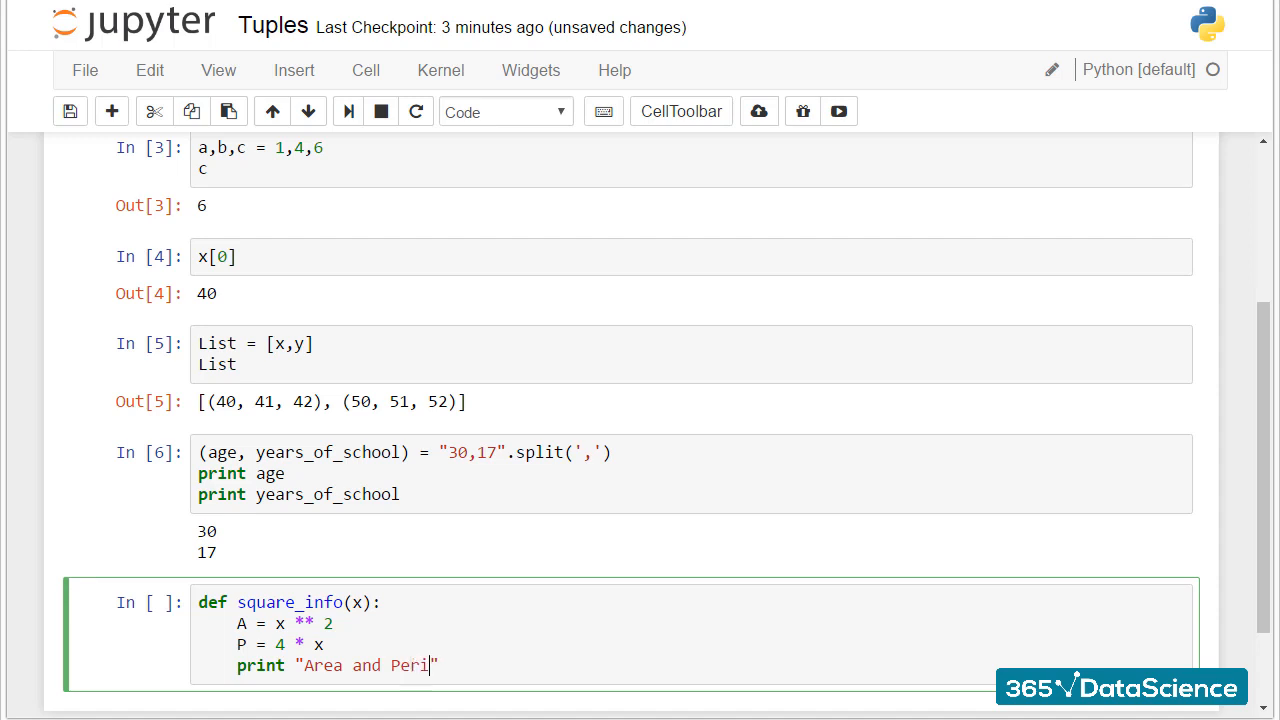
text(meter)
text(:)
key(Right)
key(Return)
text(ret)
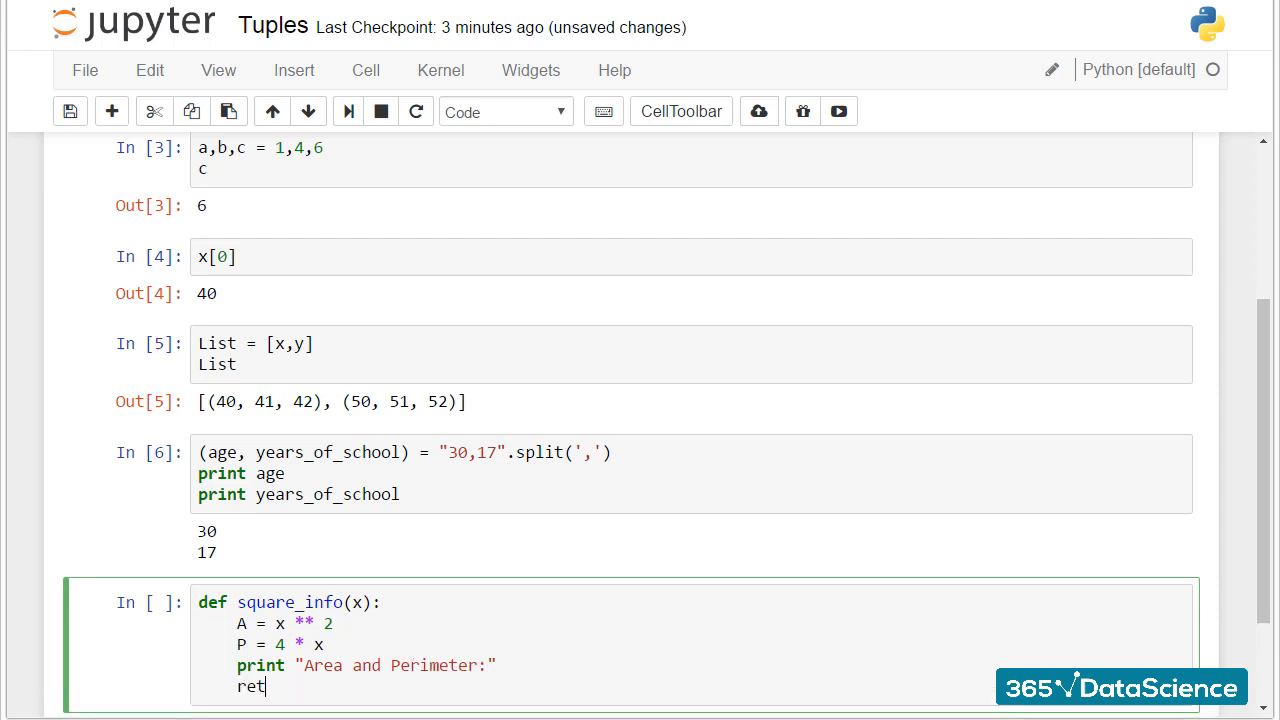
text(urn A,P)
key(Return)
key(Return)
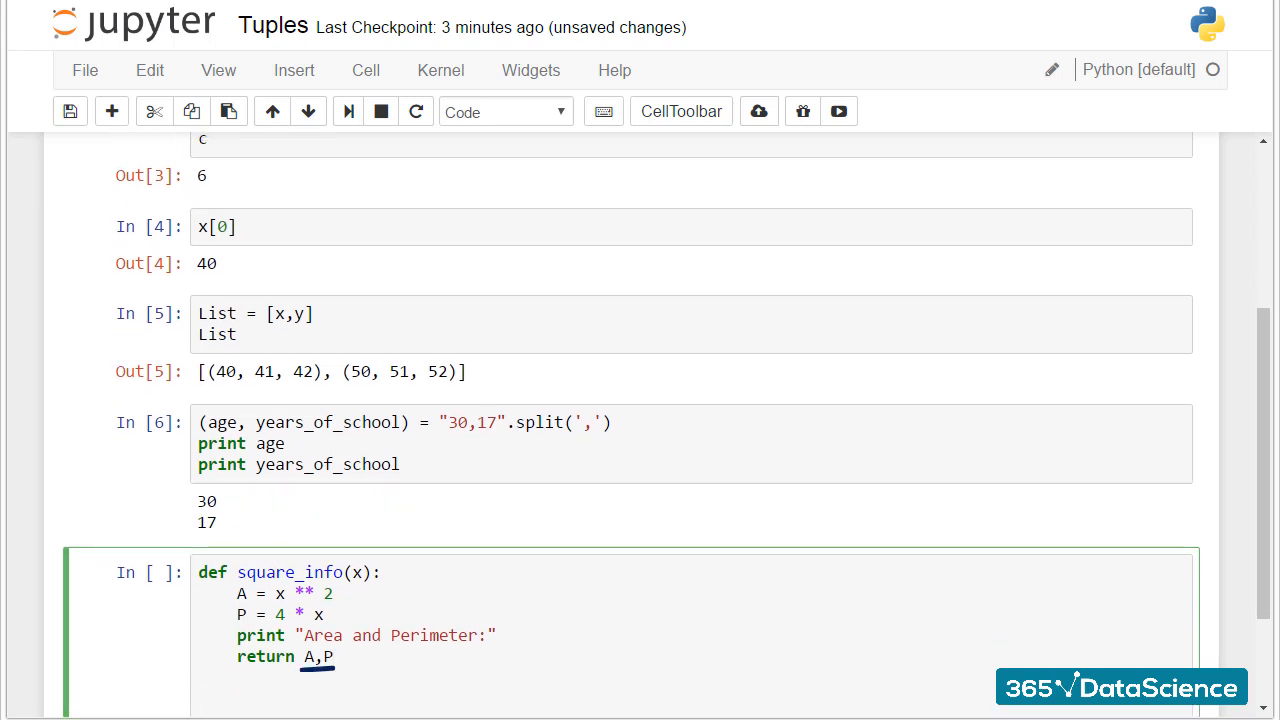
text(square_in)
text(fo(3))
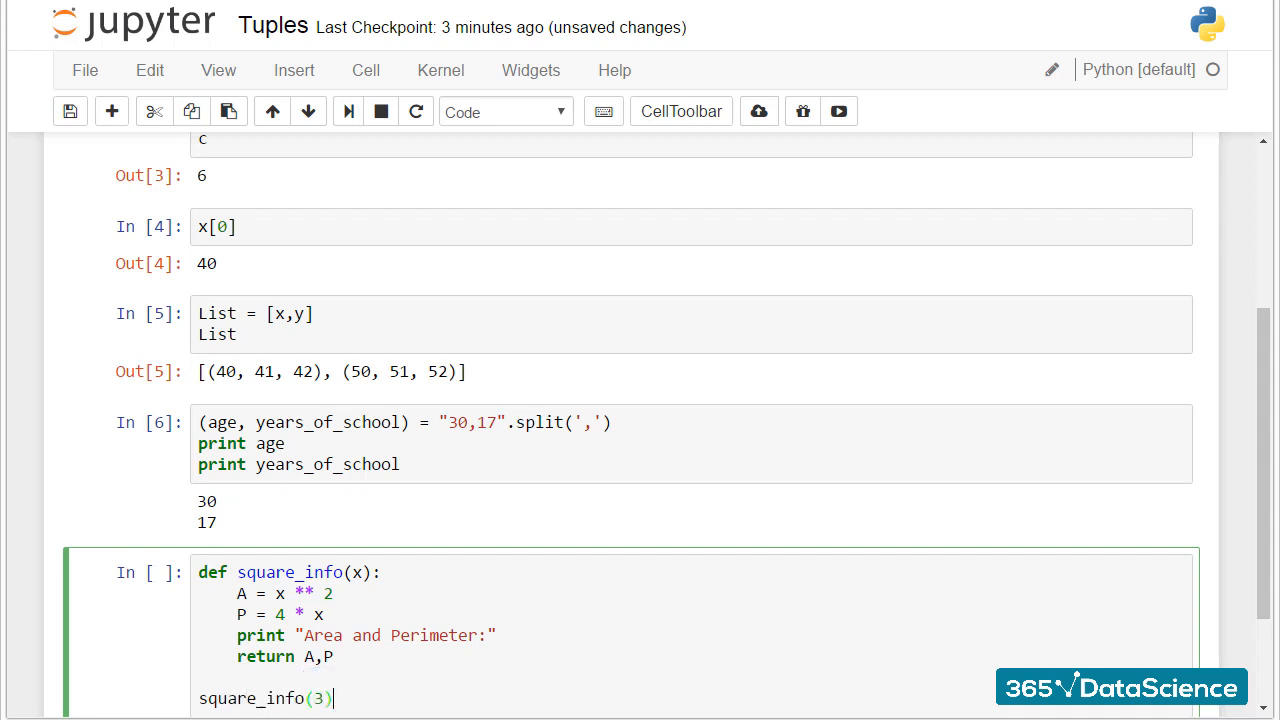
Run square_info(3) to print the label and output (9, 12).
key(shift+Return)
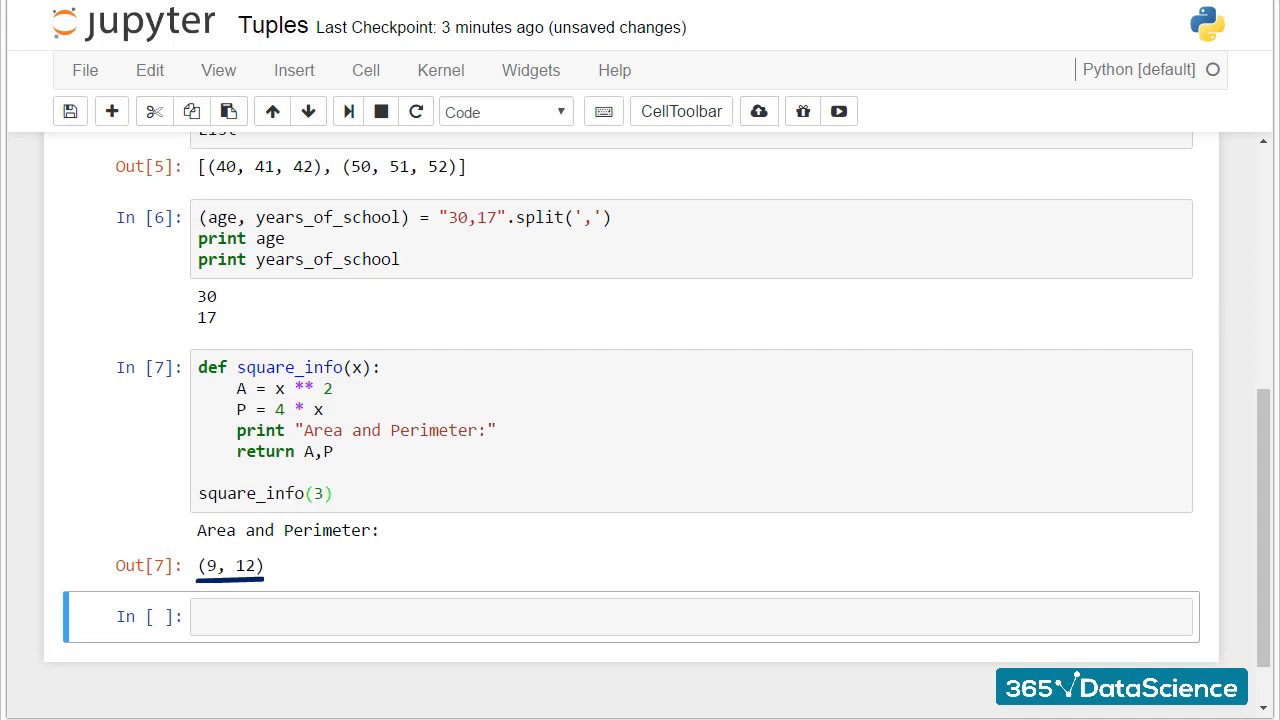